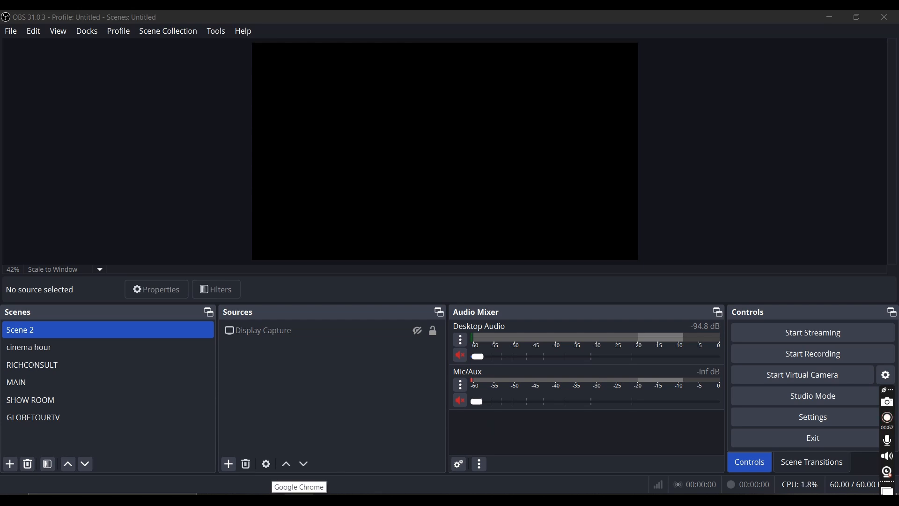
- Switch to Google Chrome, open obsproject.com to view the OBS Studio download options, and return to OBS
{"action": "left_click", "coordinate": [300, 500]}
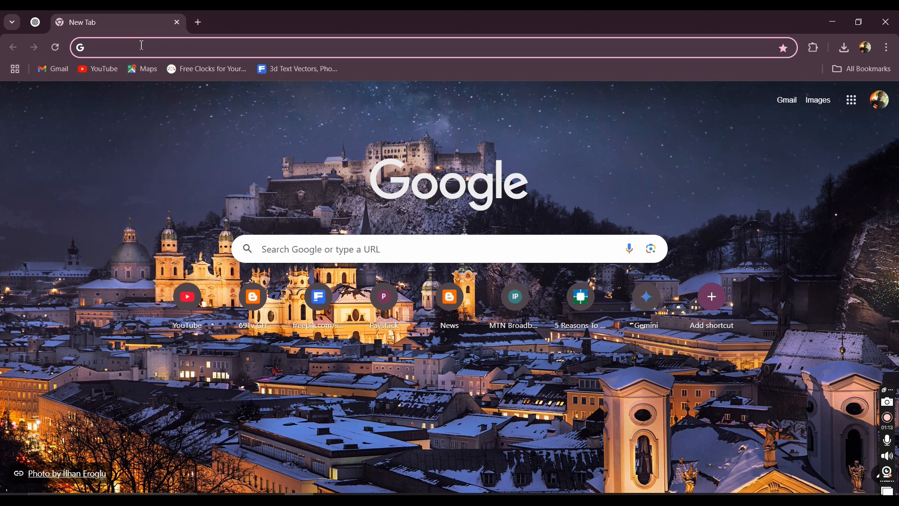
{"action": "type", "text": "obs"}
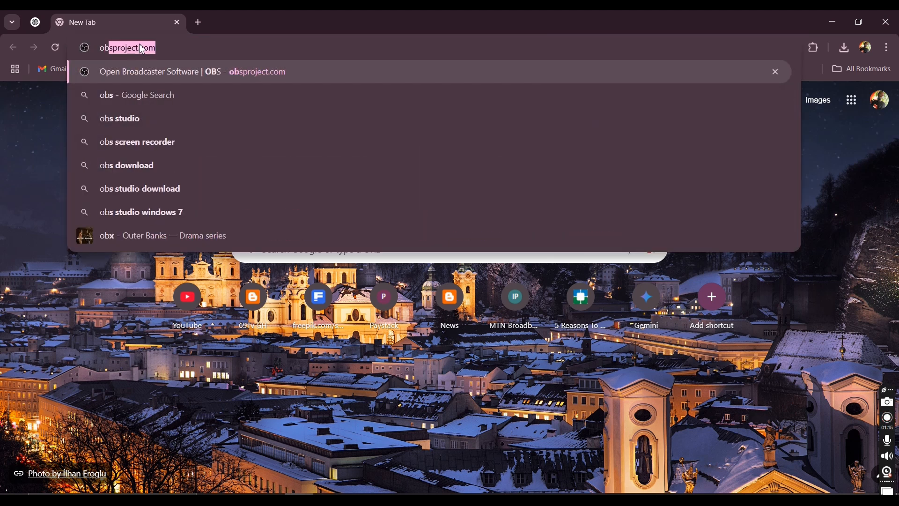
{"action": "type", "text": "pro"}
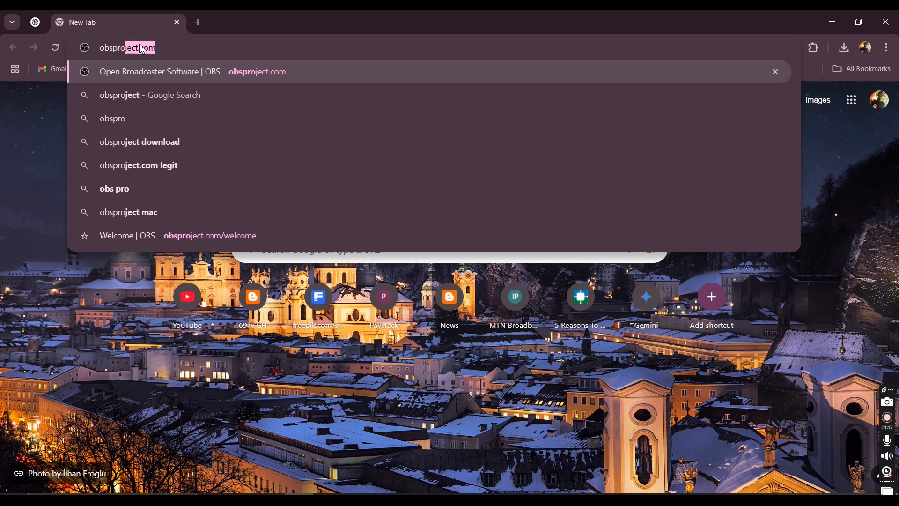
{"action": "type", "text": "ject."}
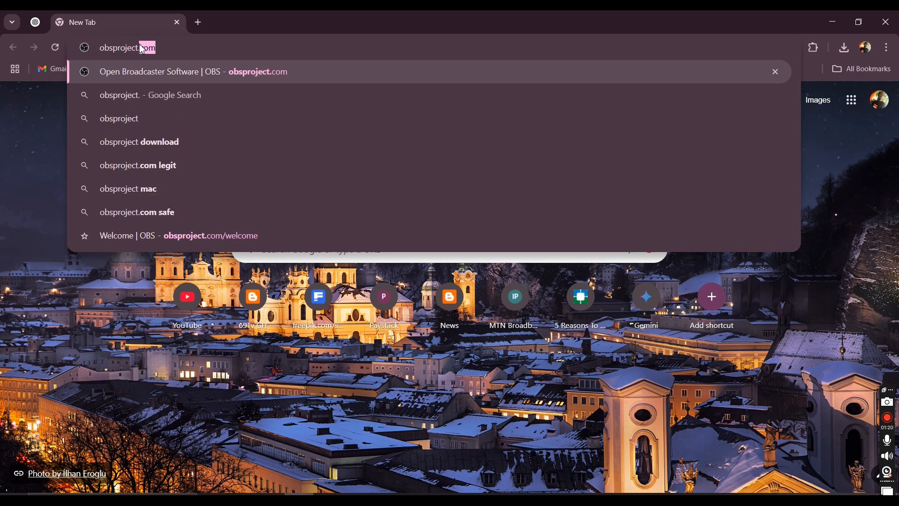
{"action": "type", "text": "com"}
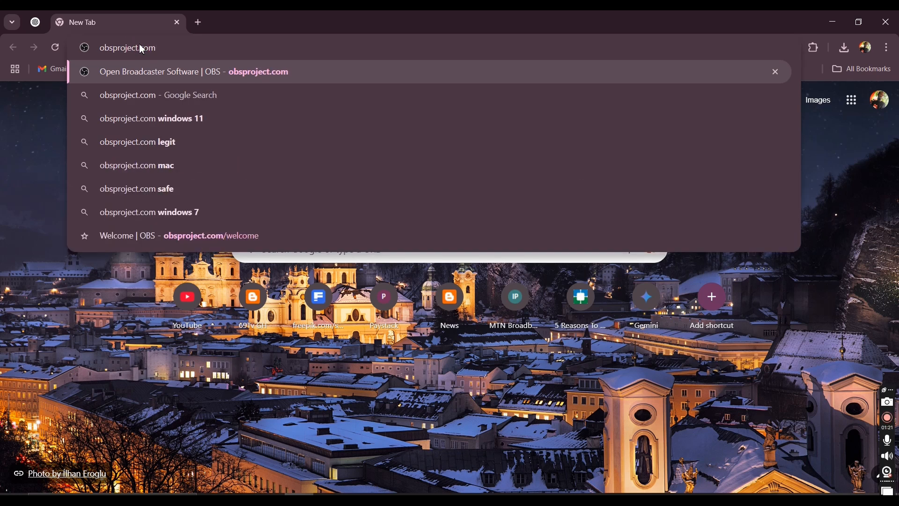
{"action": "key", "text": "Return"}
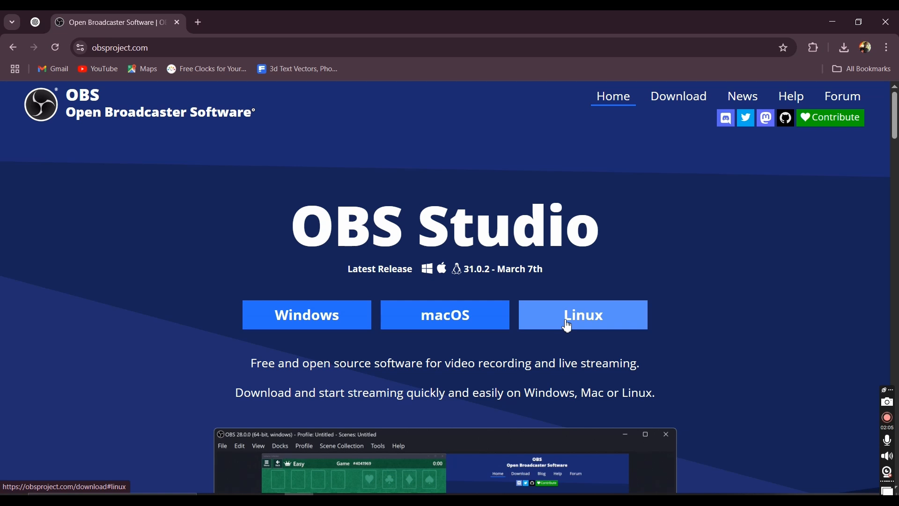
{"action": "left_click", "coordinate": [832, 22]}
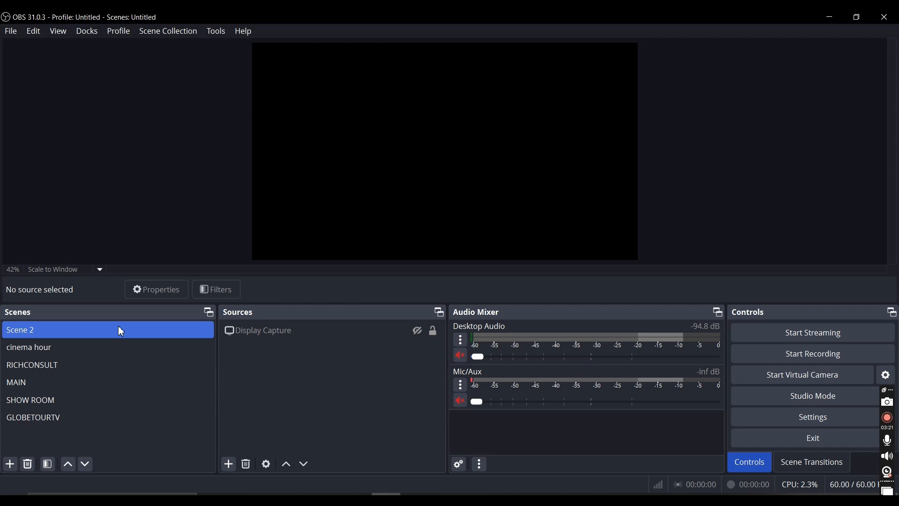
{"action": "left_click", "coordinate": [260, 334]}
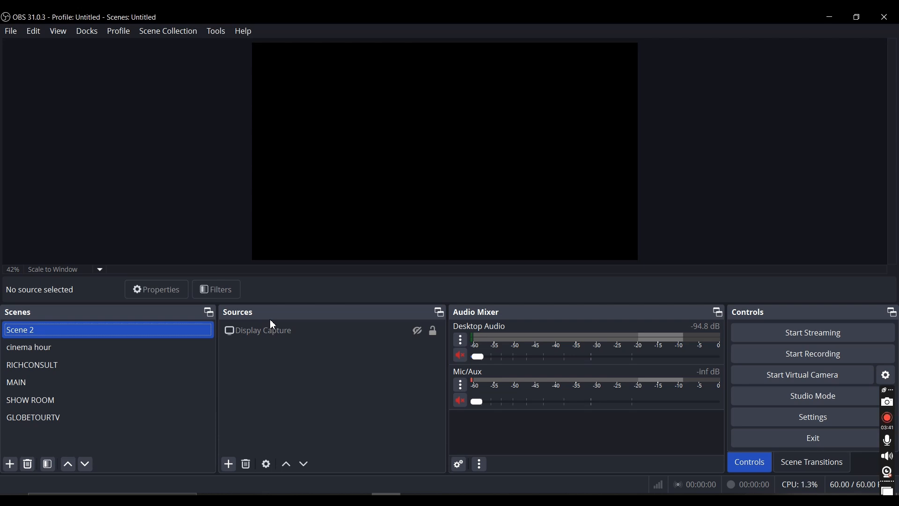
{"action": "left_click", "coordinate": [284, 329]}
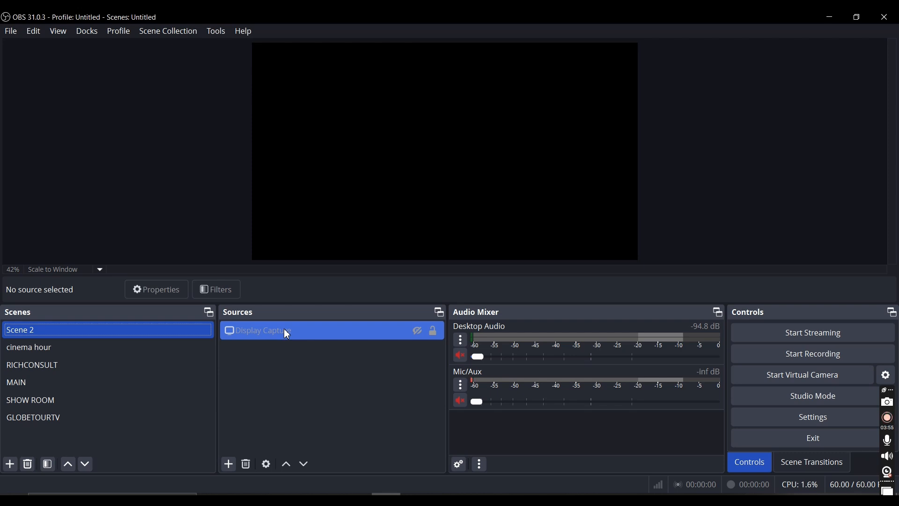
{"action": "left_click", "coordinate": [286, 359]}
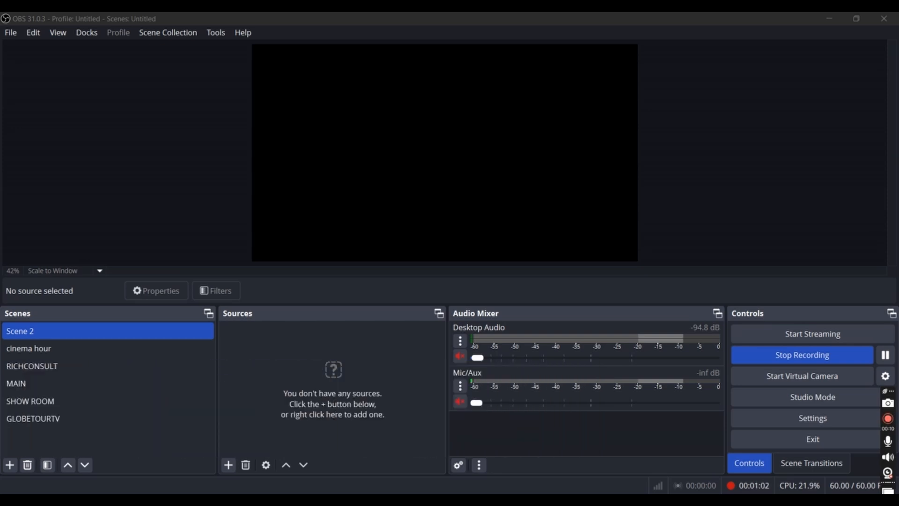
- Add a new scene named "My live stream"
{"action": "left_click", "coordinate": [9, 465]}
{"action": "left_click", "coordinate": [348, 247]}
{"action": "key", "text": "BackSpace"}
{"action": "key", "text": "BackSpace"}
{"action": "key", "text": "BackSpace"}
{"action": "key", "text": "BackSpace"}
{"action": "key", "text": "BackSpace"}
{"action": "key", "text": "BackSpace"}
{"action": "key", "text": "BackSpace"}
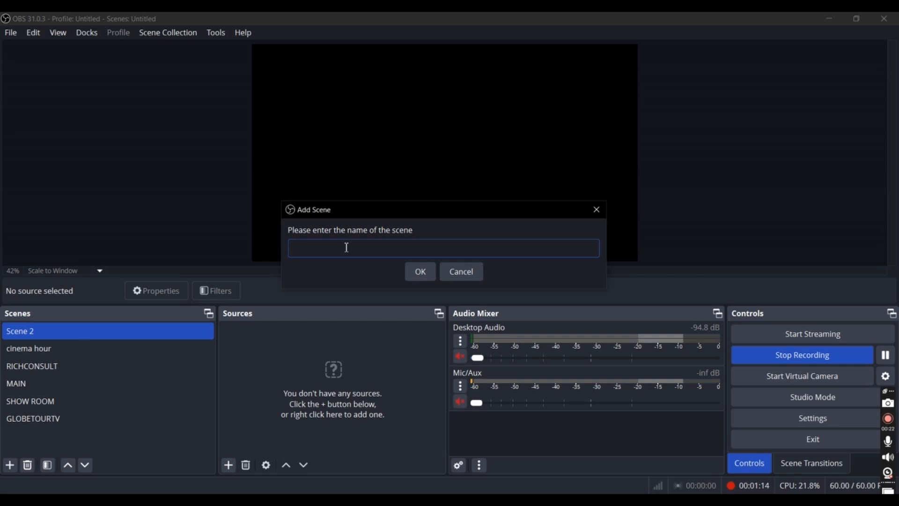
{"action": "type", "text": "My live stream"}
{"action": "left_click", "coordinate": [423, 271]}
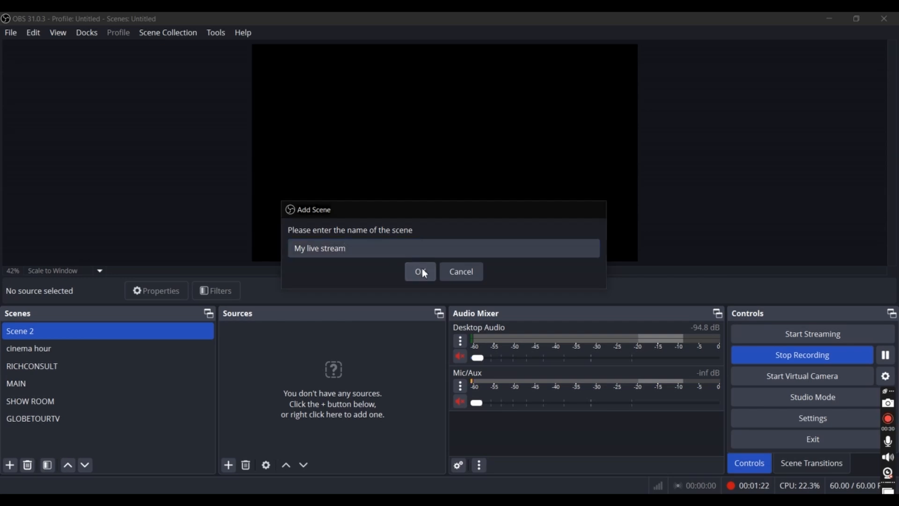
- Add a new Media Source named "my video" to the My live stream scene
{"action": "left_click", "coordinate": [229, 465]}
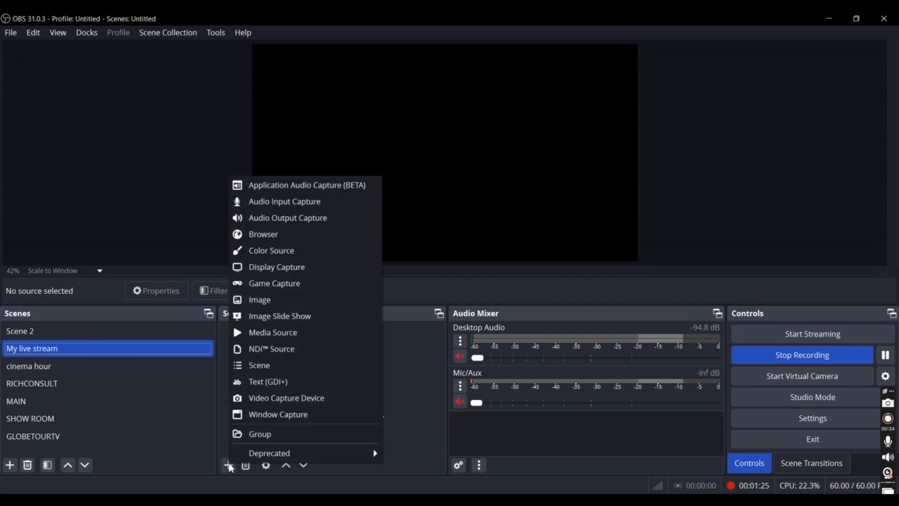
{"action": "left_click", "coordinate": [440, 381]}
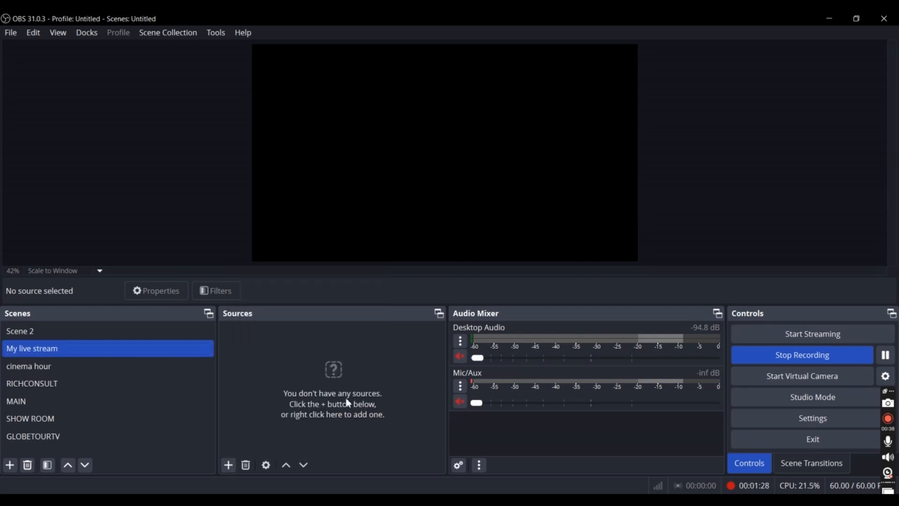
{"action": "left_click", "coordinate": [226, 465]}
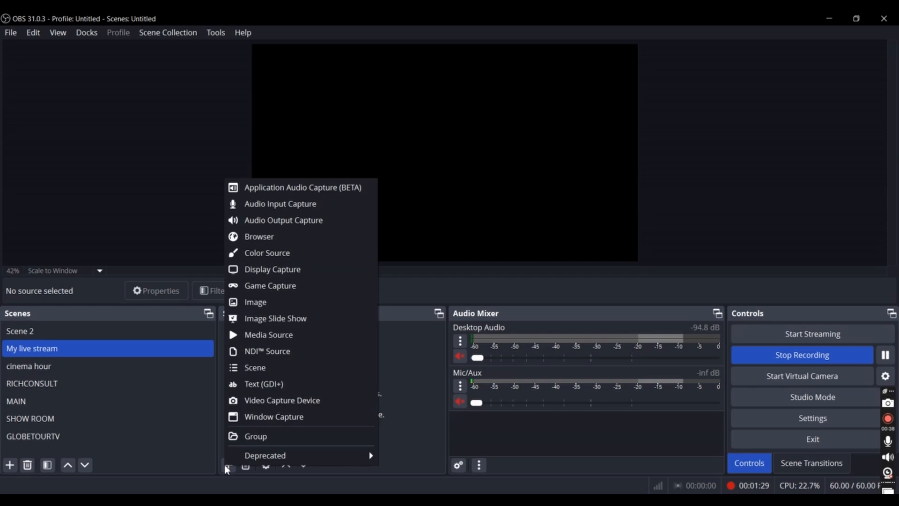
{"action": "left_click", "coordinate": [282, 336]}
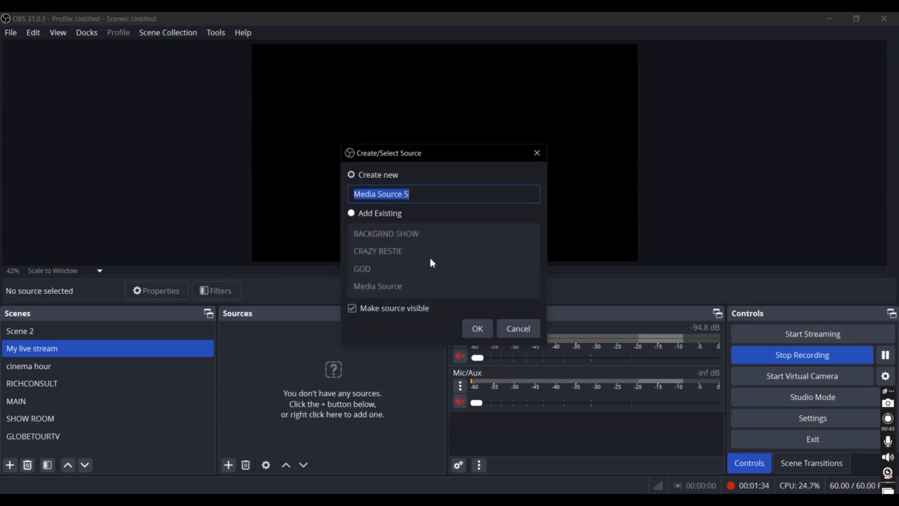
{"action": "type", "text": "m"}
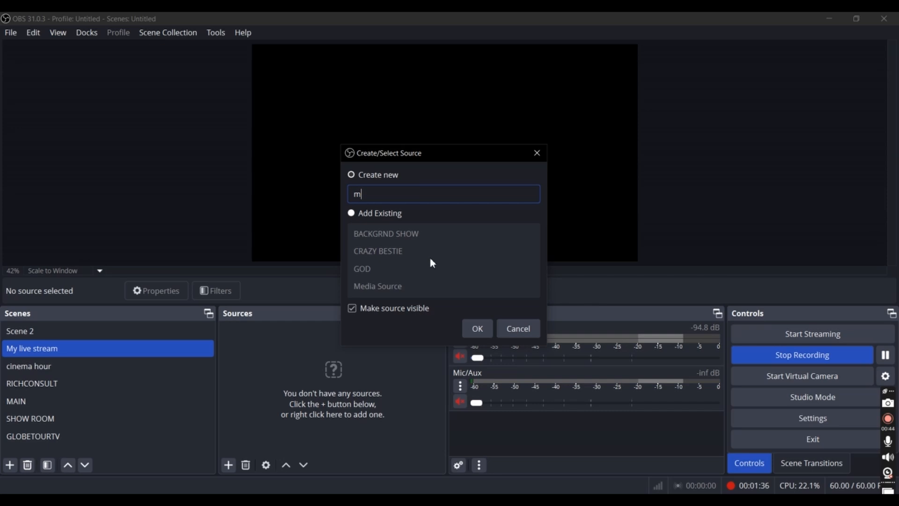
{"action": "type", "text": "y video"}
{"action": "left_click", "coordinate": [478, 330]}
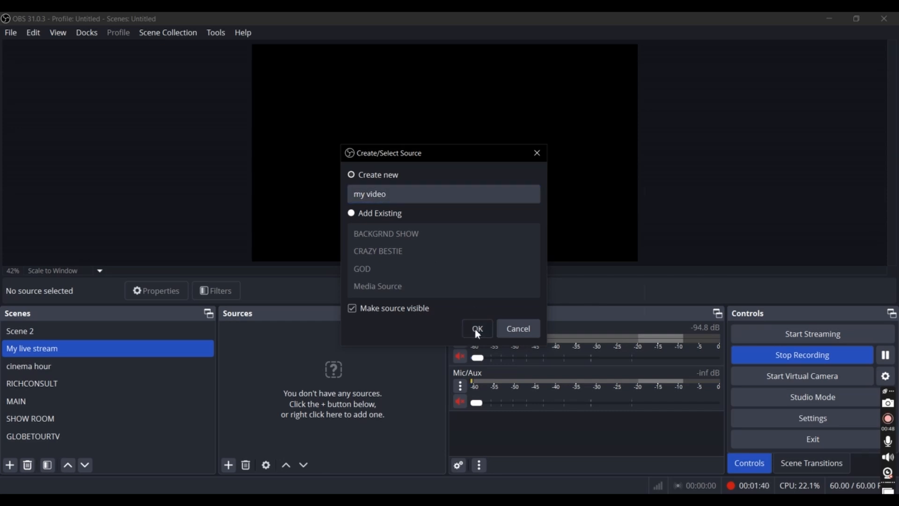
- Enable looping for the my video source and load ATG INTRO.mp4 from the Desktop as its local file
{"action": "left_click", "coordinate": [343, 298]}
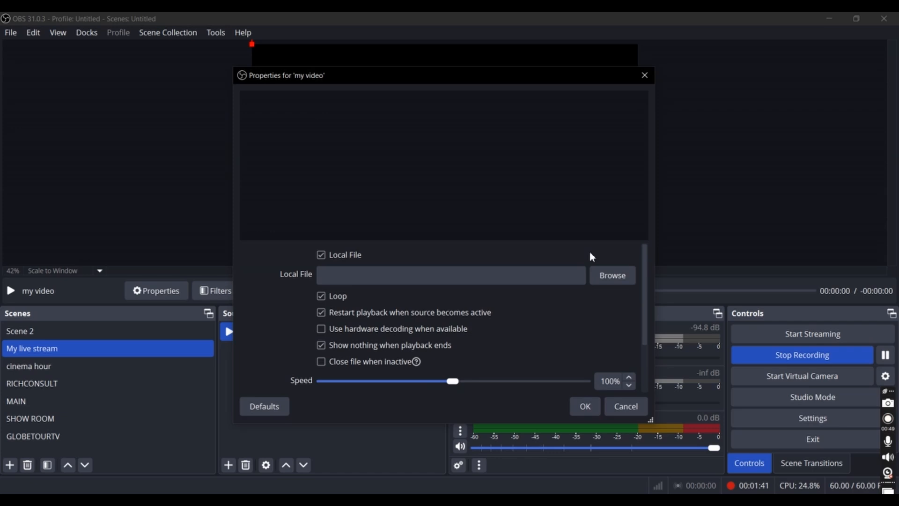
{"action": "left_click", "coordinate": [624, 272]}
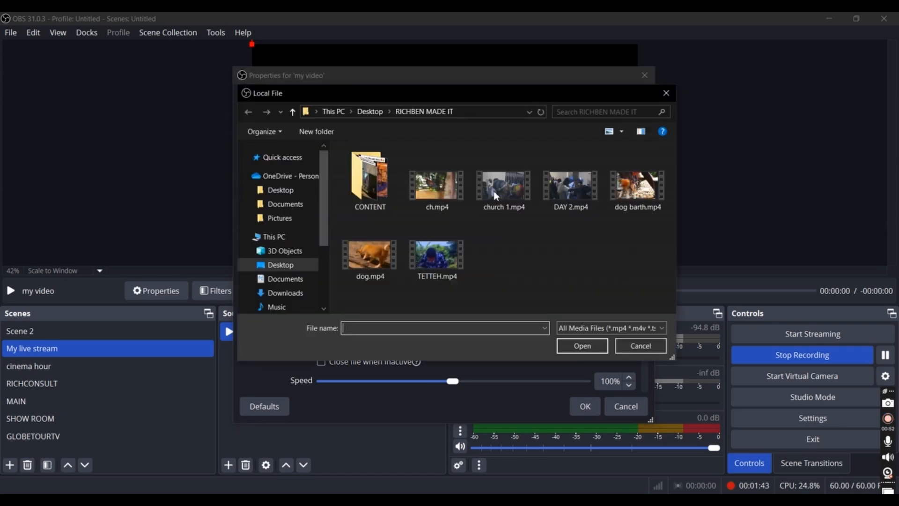
{"action": "left_click", "coordinate": [293, 117]}
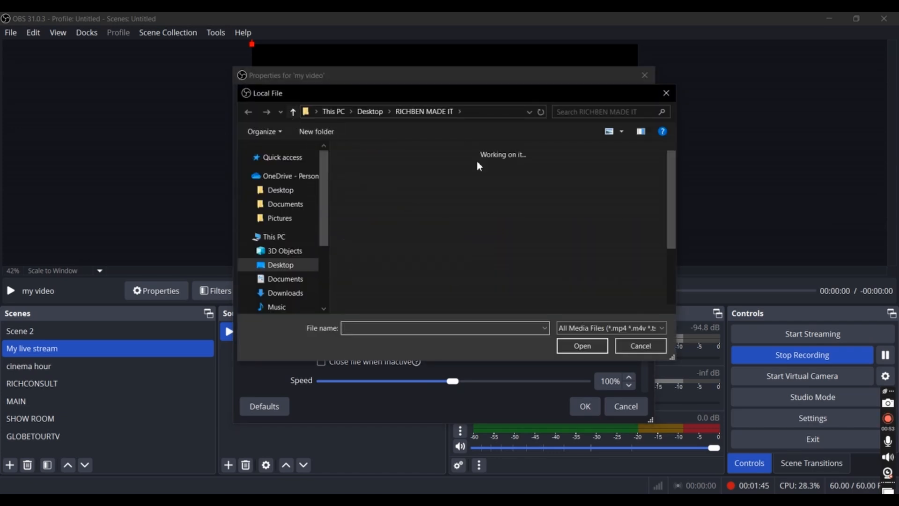
{"action": "double_click", "coordinate": [639, 181]}
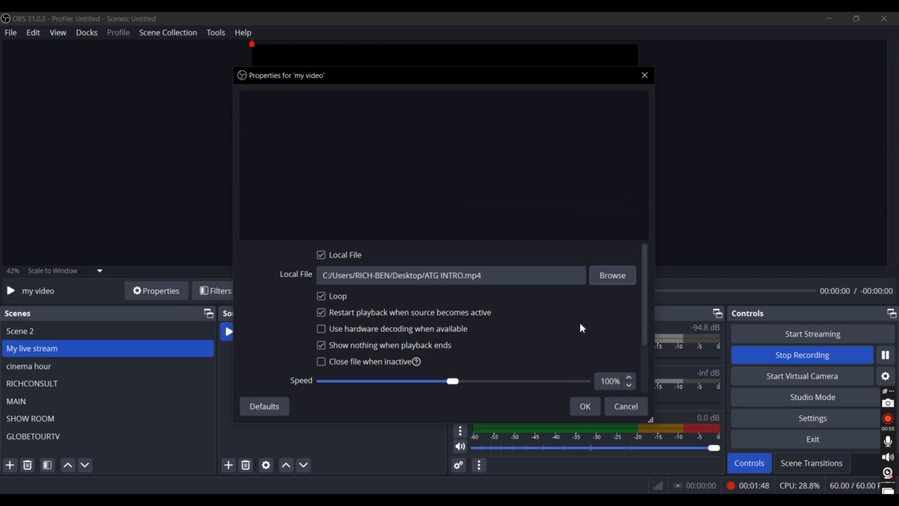
{"action": "left_click", "coordinate": [585, 406]}
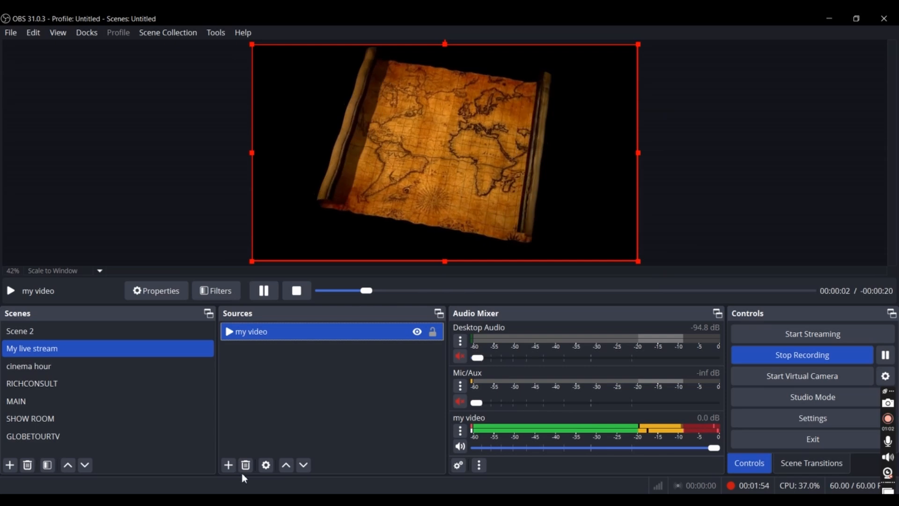
- Add a new Image source named "My logo" to the My live stream scene
{"action": "left_click", "coordinate": [228, 464]}
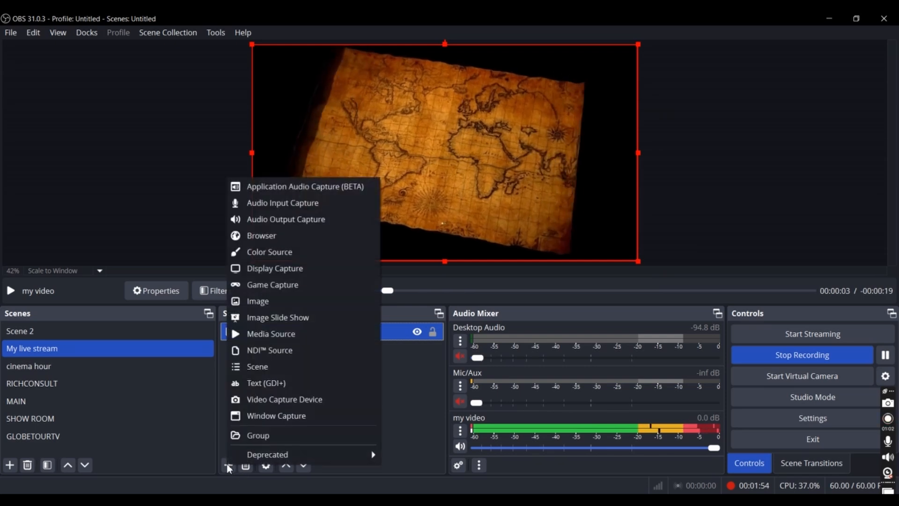
{"action": "left_click", "coordinate": [284, 301]}
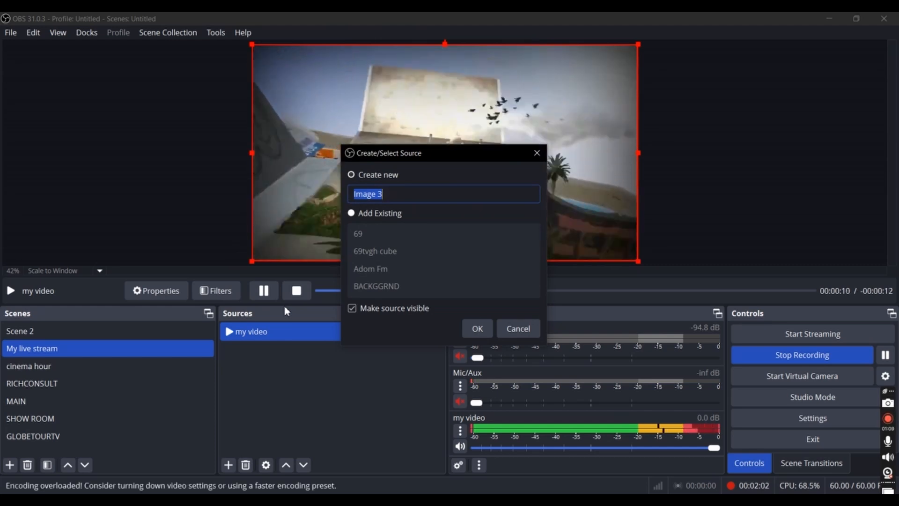
{"action": "type", "text": "My "}
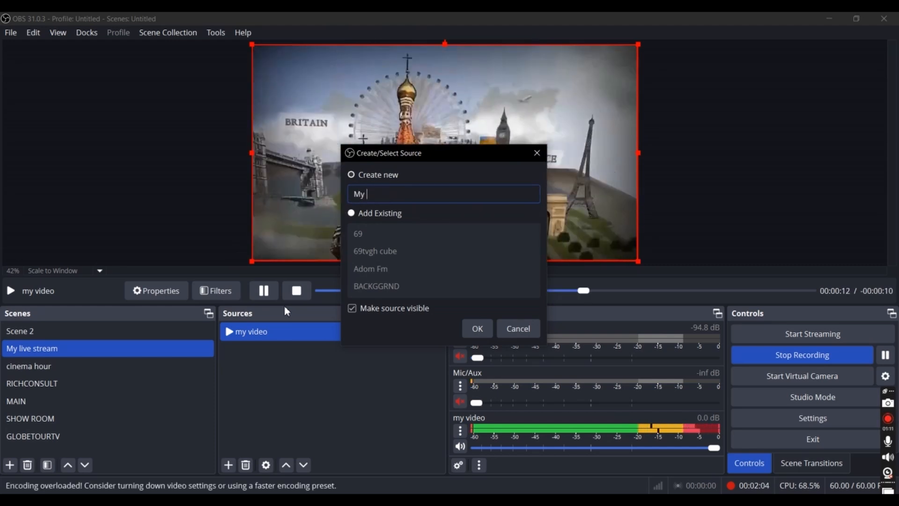
{"action": "type", "text": "logo"}
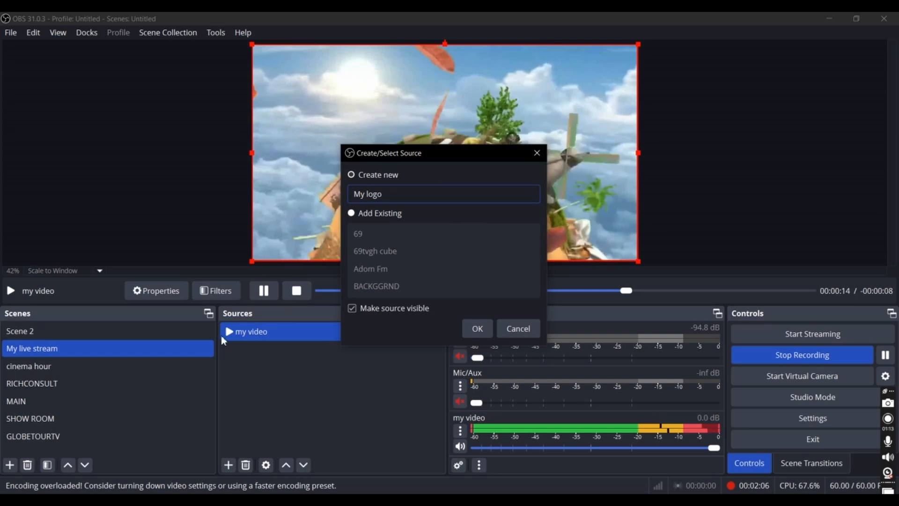
{"action": "left_click", "coordinate": [469, 331]}
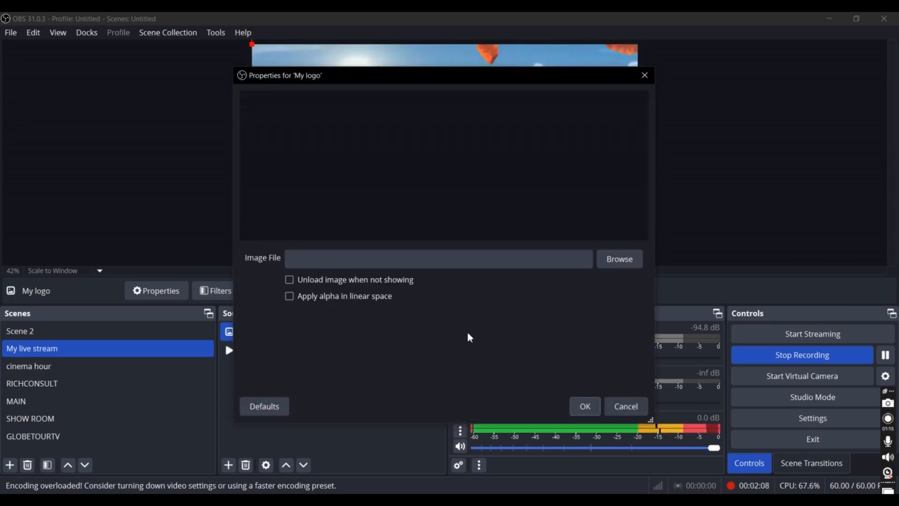
- Load RB MADE IT.png from the RICHBEN MADE IT folder on the Desktop as the My logo image
{"action": "left_click", "coordinate": [631, 258]}
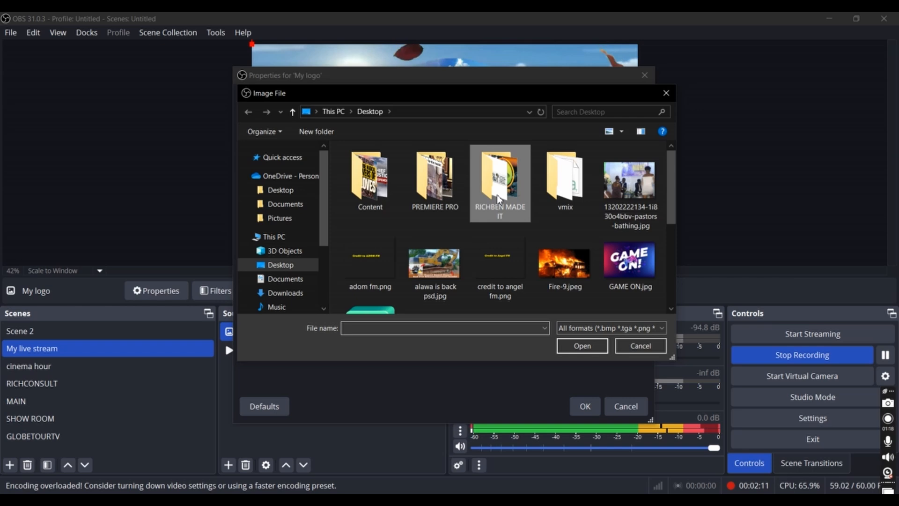
{"action": "double_click", "coordinate": [500, 183]}
{"action": "double_click", "coordinate": [440, 187]}
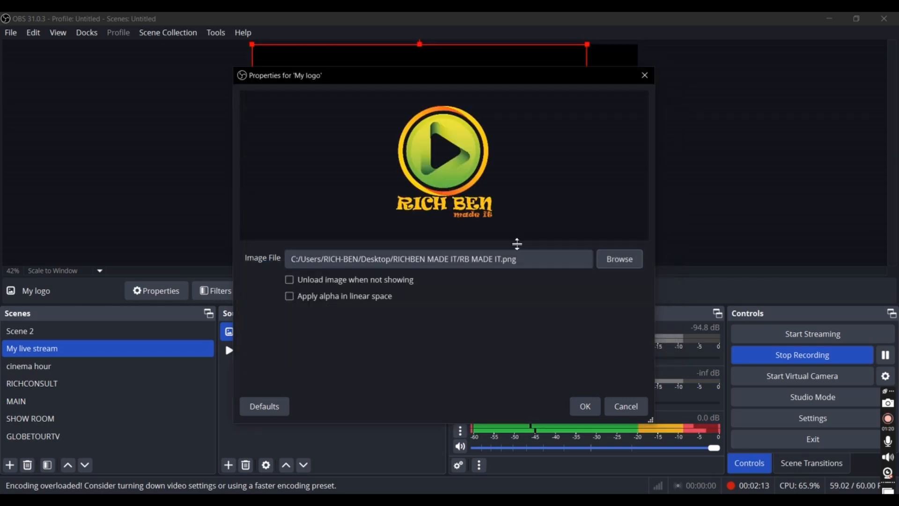
{"action": "left_click", "coordinate": [572, 406]}
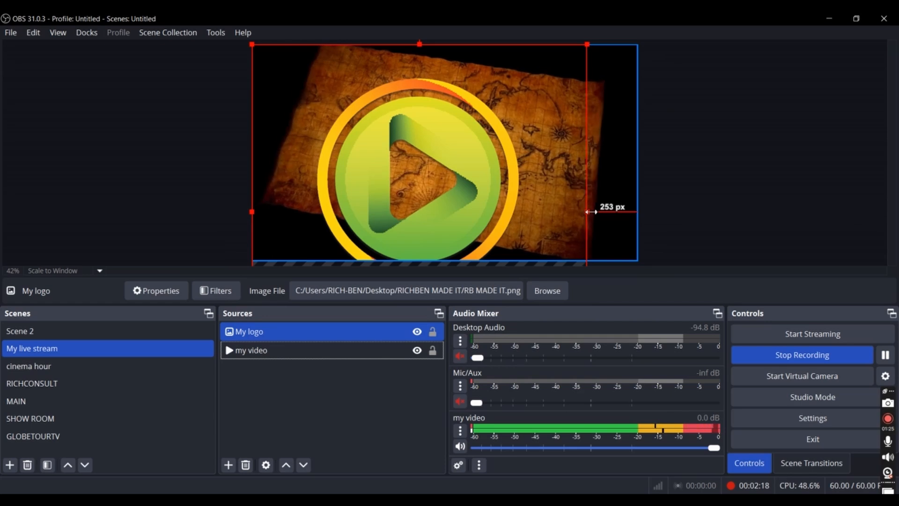
- Shrink the logo to a small badge and place it in the top-right corner of the canvas over the video
{"action": "left_click_drag", "start_coordinate": [591, 212], "coordinate": [281, 75]}
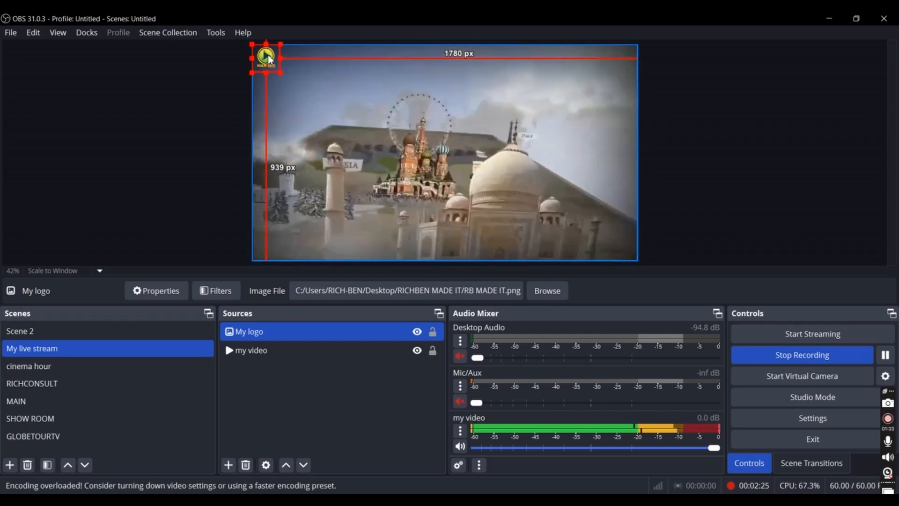
{"action": "left_click_drag", "start_coordinate": [276, 68], "coordinate": [625, 61]}
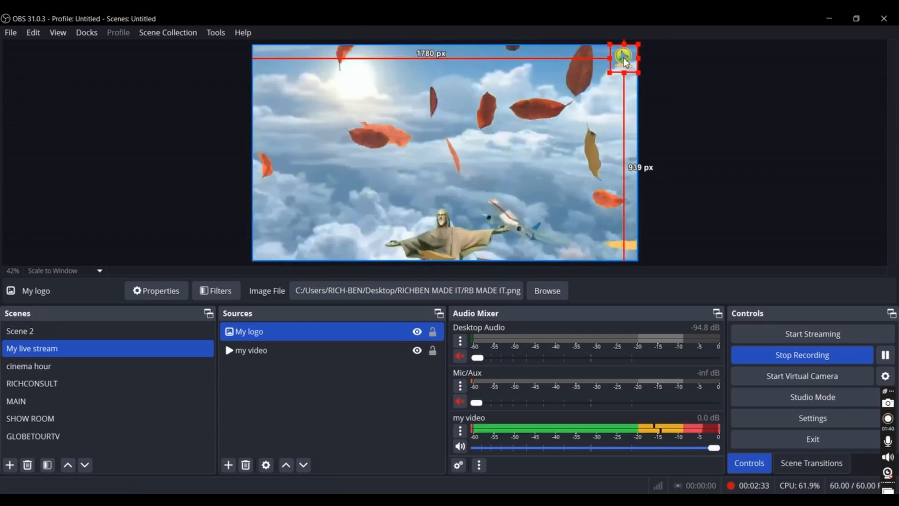
{"action": "left_click", "coordinate": [583, 116]}
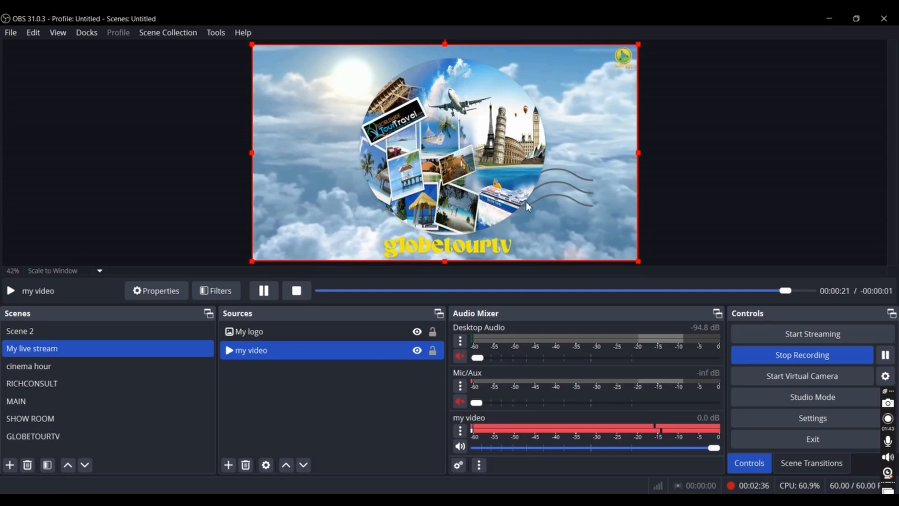
- Add a new Audio Input Capture source named "my microphone" to the My live stream scene
{"action": "left_click", "coordinate": [228, 464]}
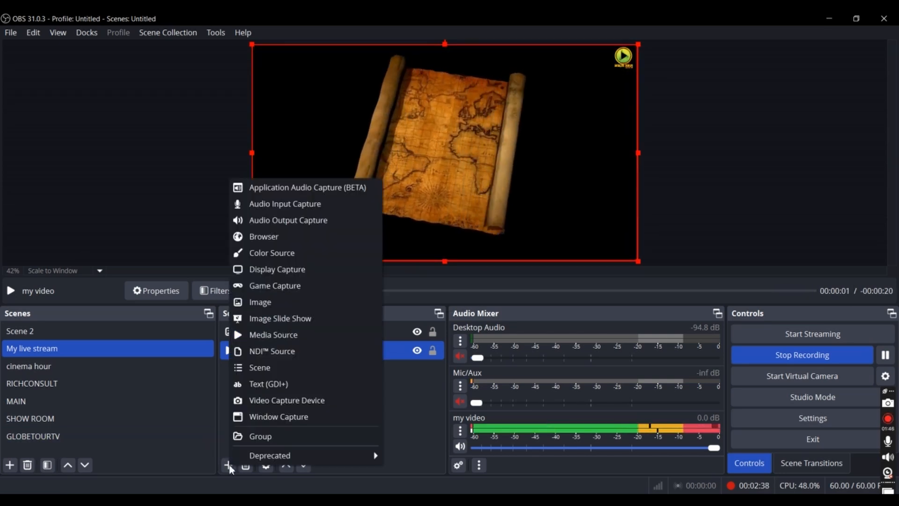
{"action": "left_click", "coordinate": [280, 204]}
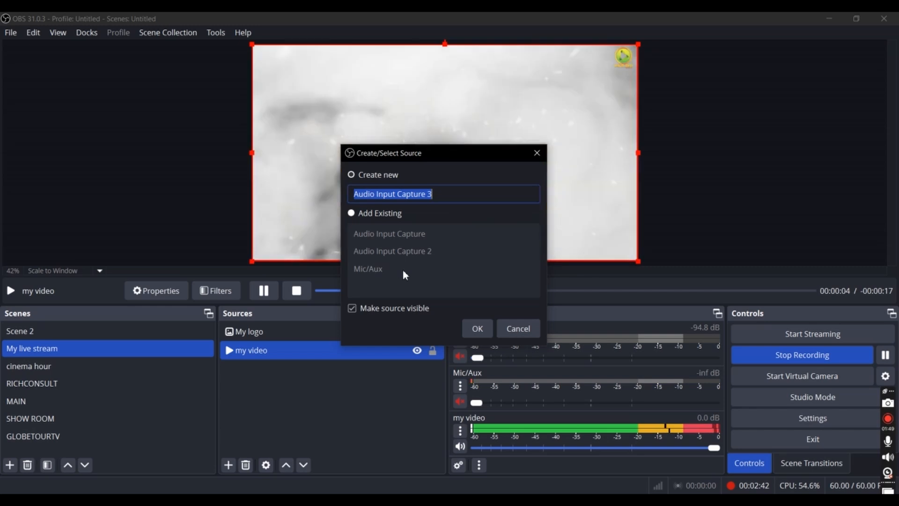
{"action": "type", "text": "my "}
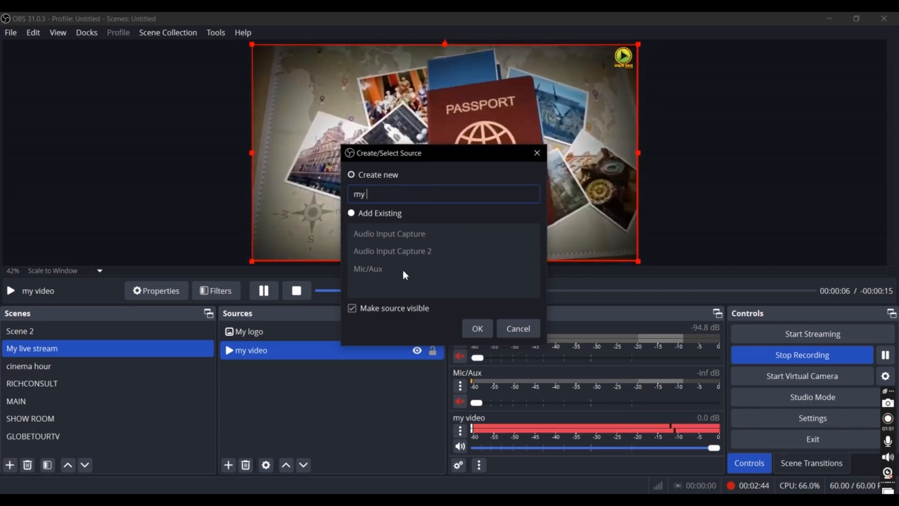
{"action": "type", "text": "micr"}
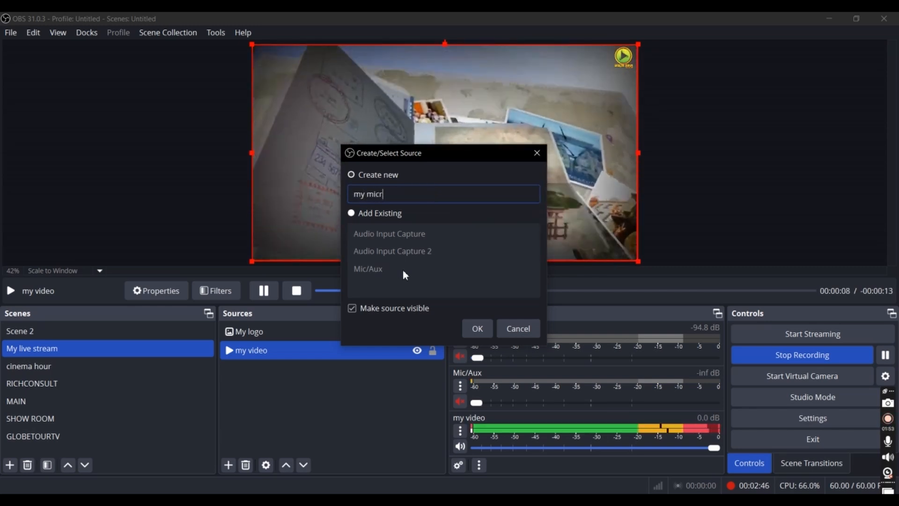
{"action": "type", "text": "ophone"}
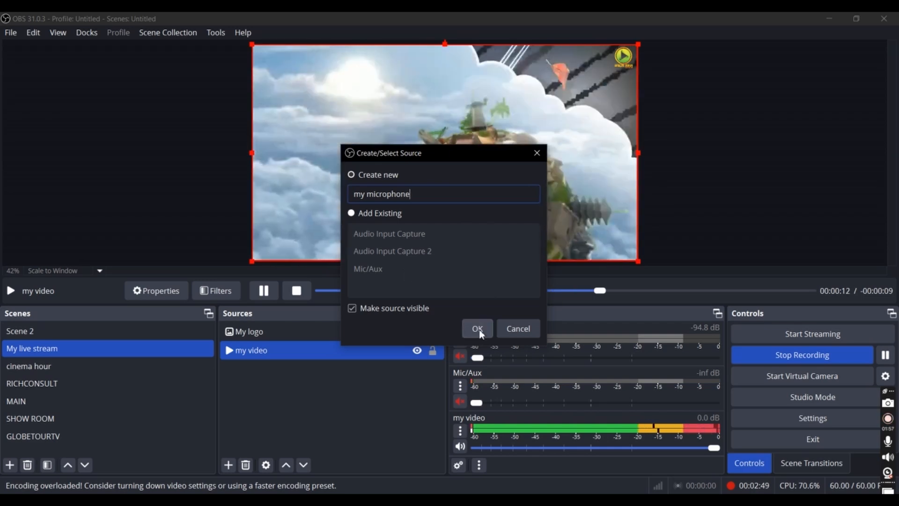
{"action": "left_click", "coordinate": [477, 329]}
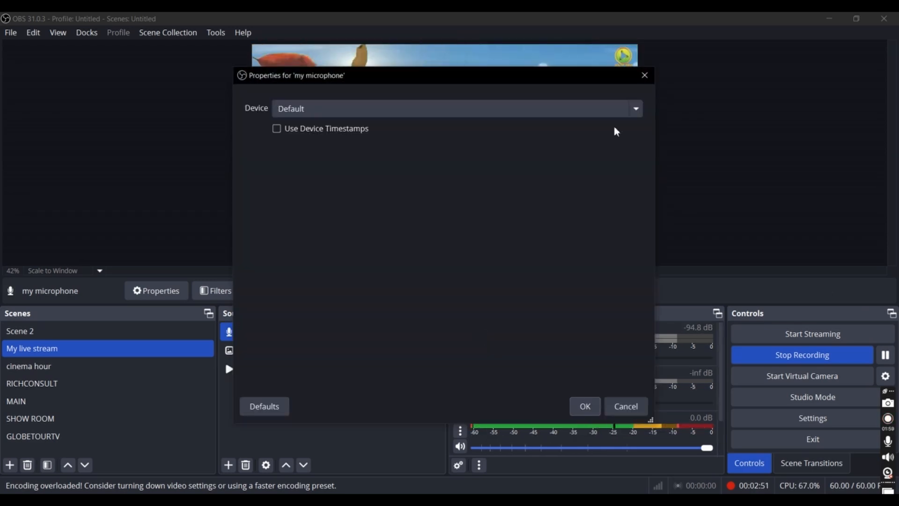
- Set the my microphone source's device to Microphone (USBAudio1.0) and accept its properties
{"action": "left_click", "coordinate": [636, 109]}
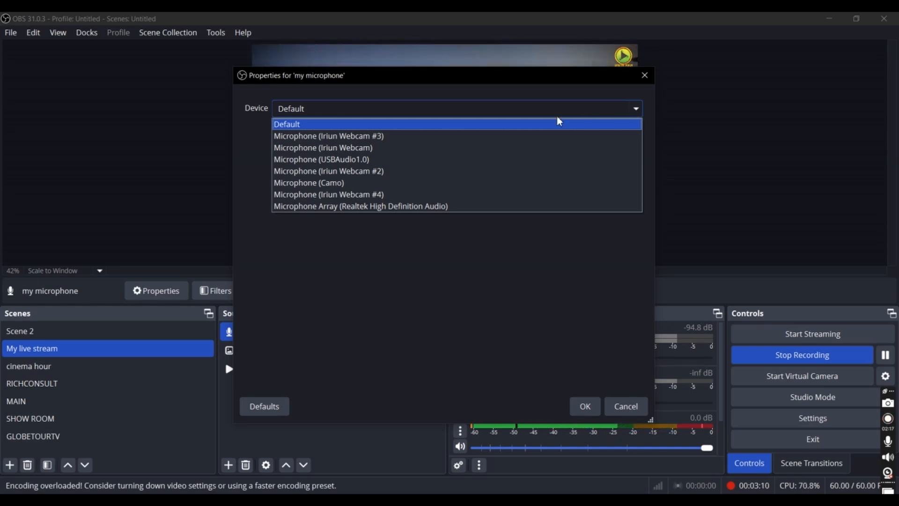
{"action": "left_click", "coordinate": [471, 163]}
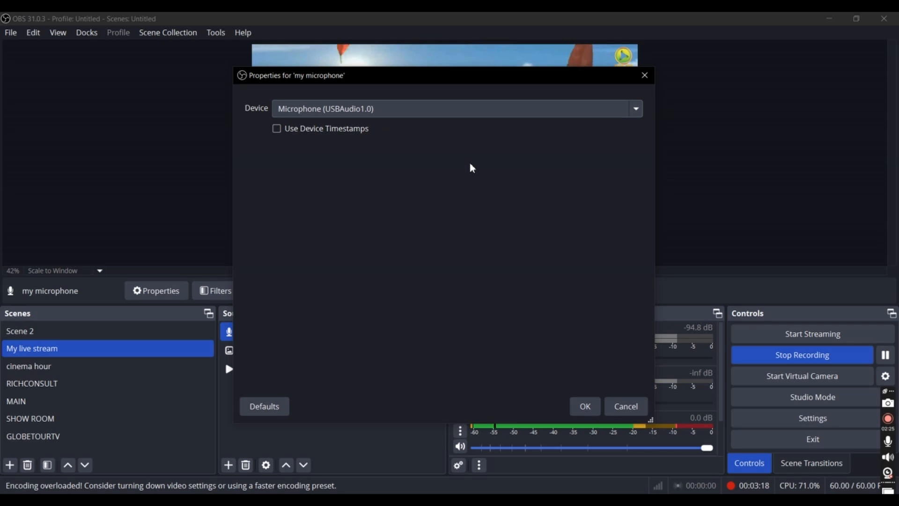
{"action": "left_click", "coordinate": [585, 406]}
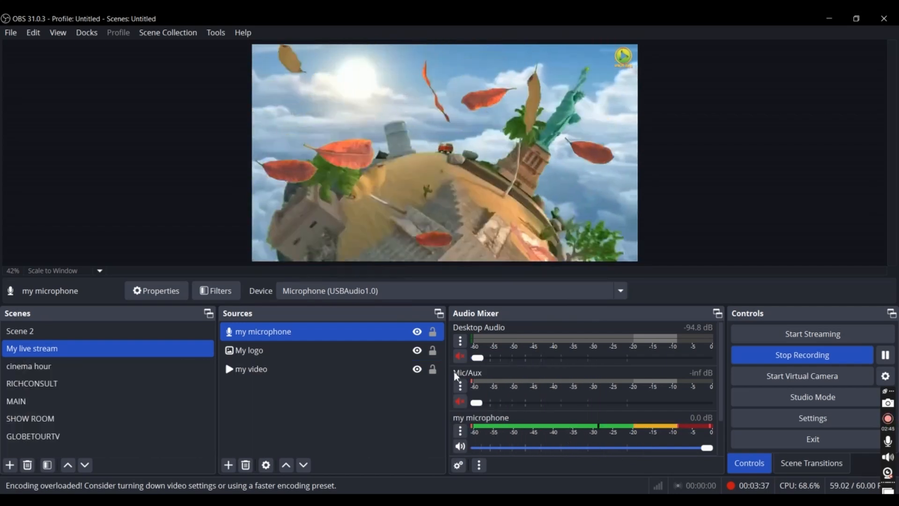
- Set the audio monitoring of the my video source to Monitor and Output in the advanced audio properties
{"action": "scroll", "coordinate": [529, 409], "scroll_direction": "down", "scroll_amount": 1}
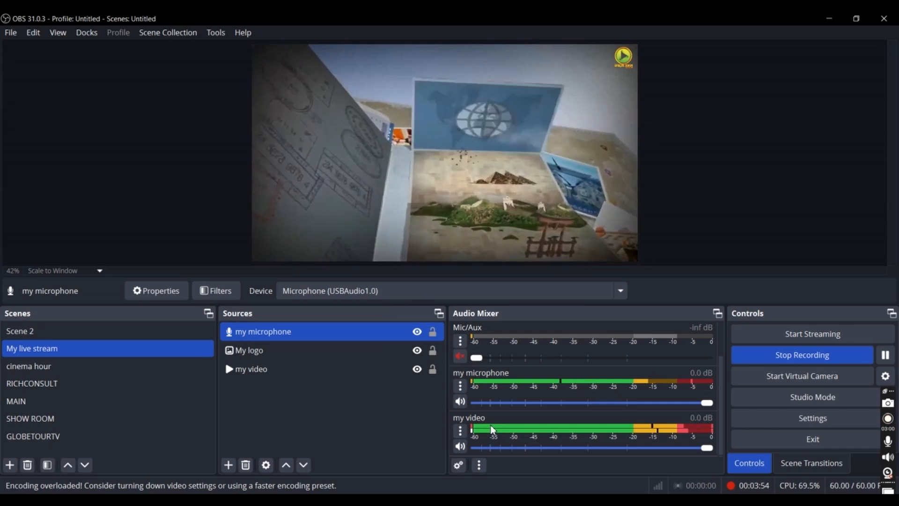
{"action": "scroll", "coordinate": [510, 362], "scroll_direction": "up", "scroll_amount": 2}
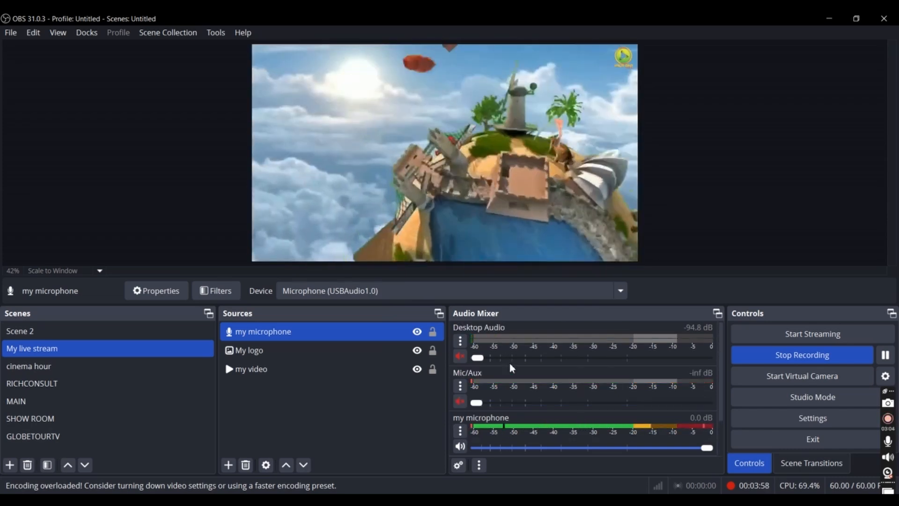
{"action": "scroll", "coordinate": [515, 435], "scroll_direction": "down", "scroll_amount": 2}
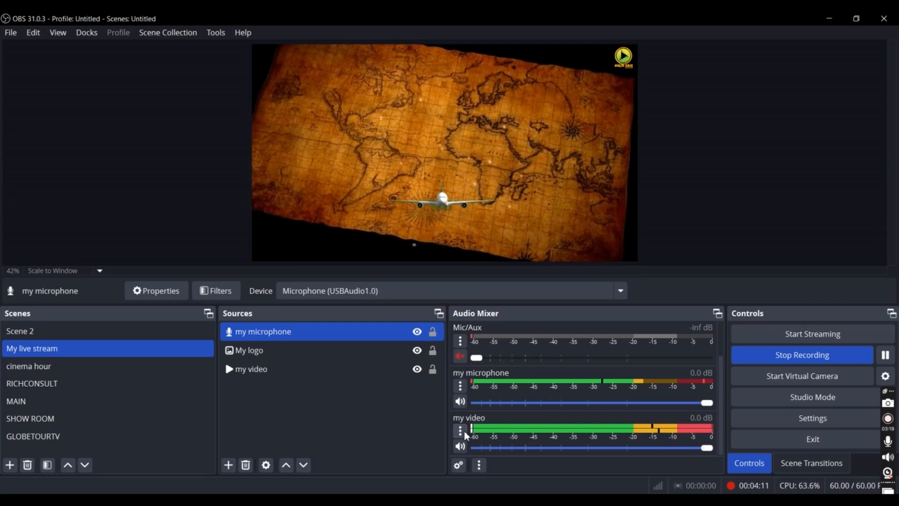
{"action": "left_click", "coordinate": [464, 430]}
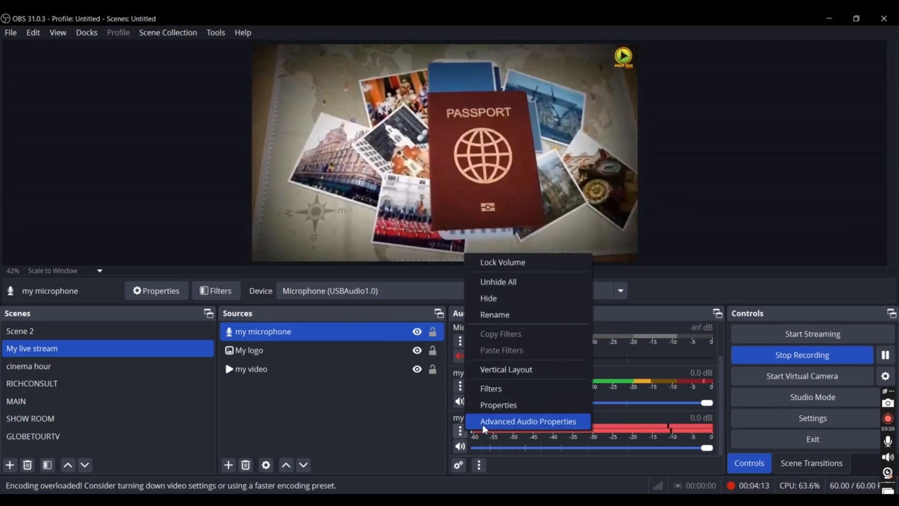
{"action": "left_click", "coordinate": [485, 428]}
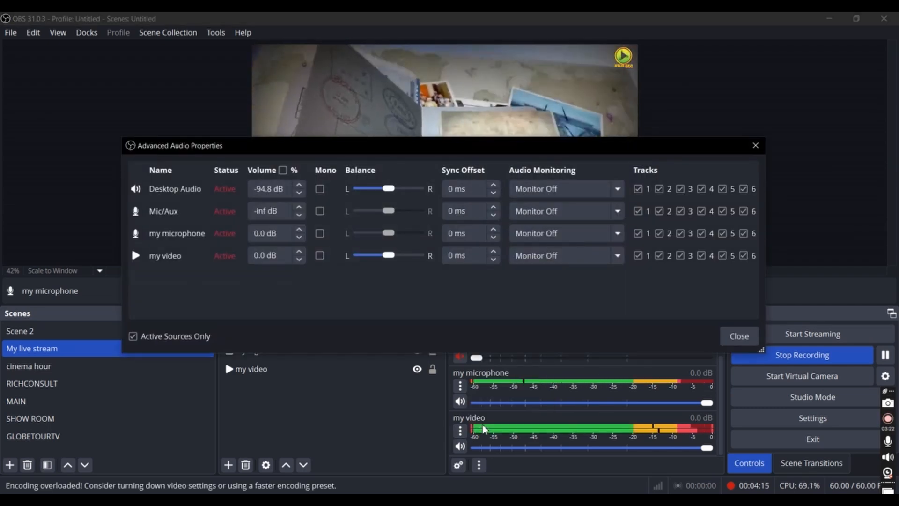
{"action": "left_click", "coordinate": [546, 259]}
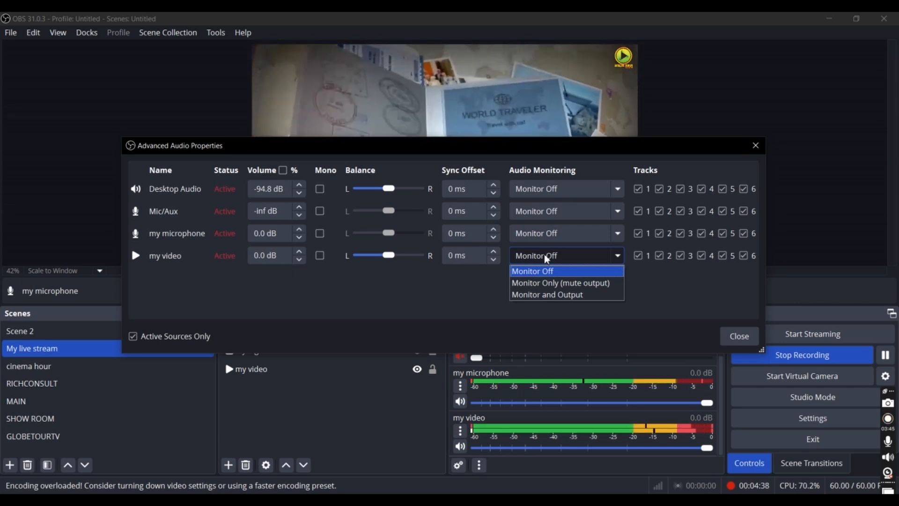
{"action": "left_click", "coordinate": [541, 295]}
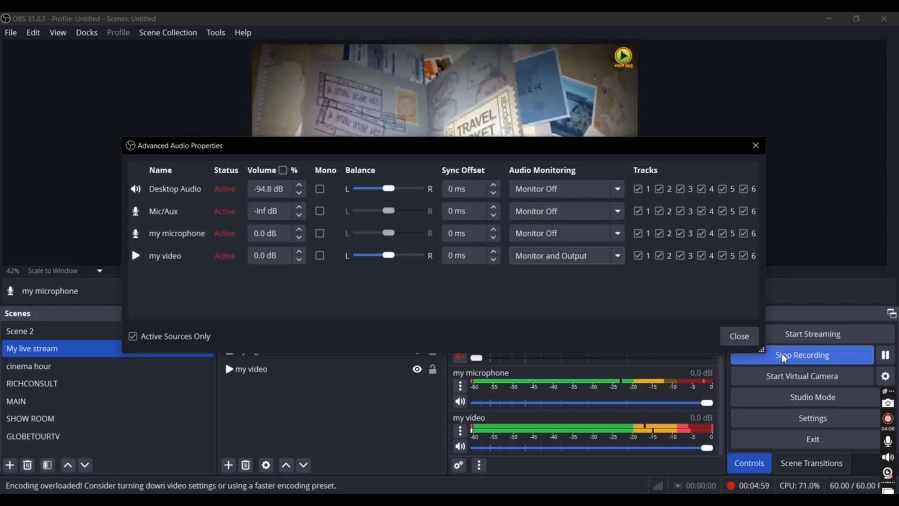
{"action": "left_click", "coordinate": [759, 151]}
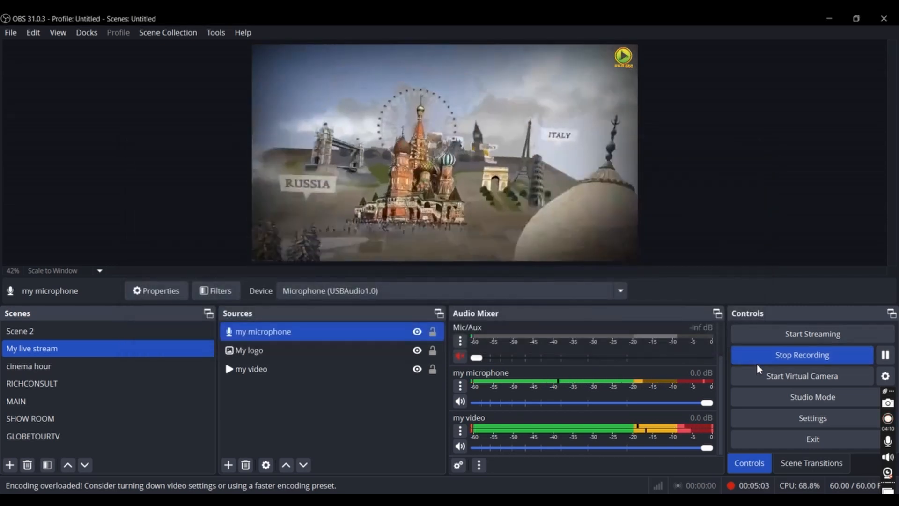
- Stop the running recording and mute the my video source in the audio mixer
{"action": "left_click", "coordinate": [756, 360]}
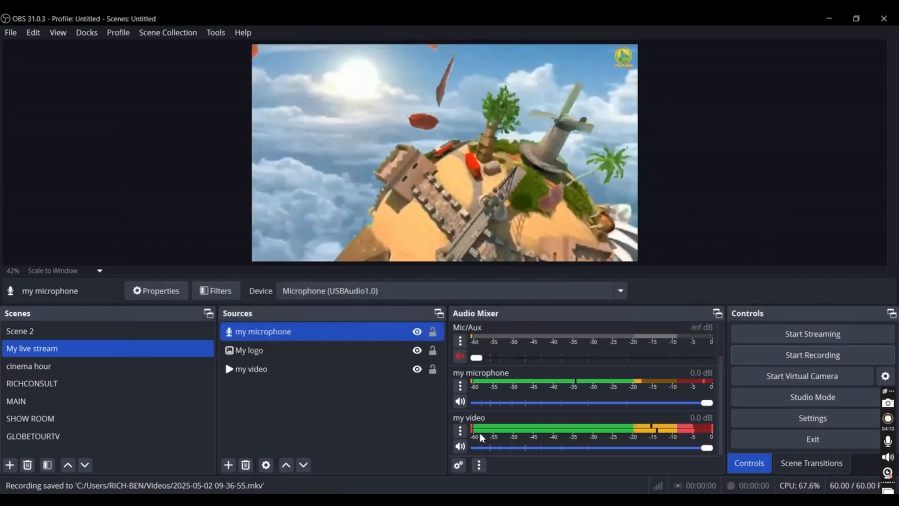
{"action": "left_click", "coordinate": [461, 448]}
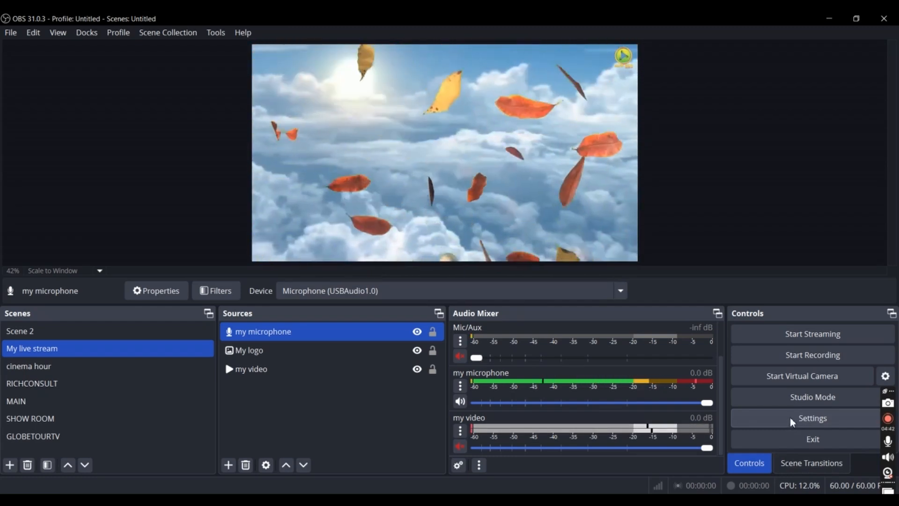
- Review the video resolution and frame rate, the streaming output settings, and the recording path and available recording formats
{"action": "left_click", "coordinate": [790, 418]}
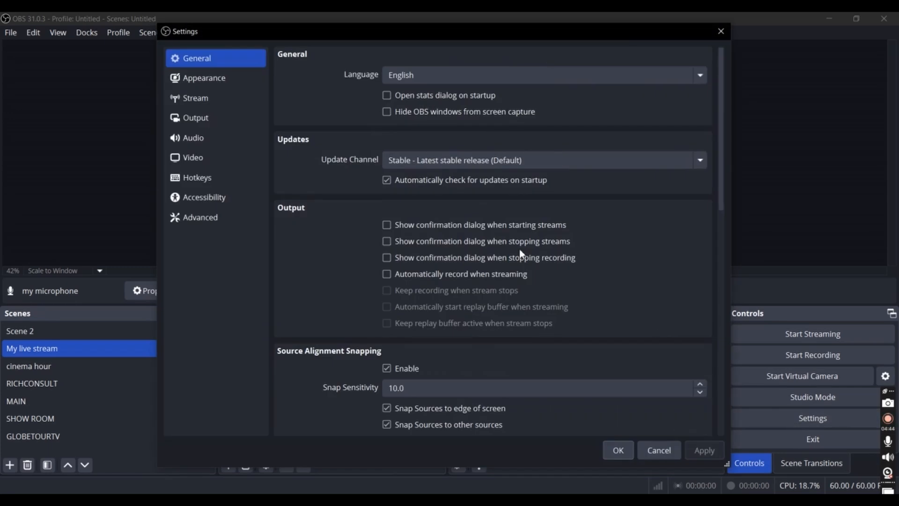
{"action": "left_click", "coordinate": [233, 158]}
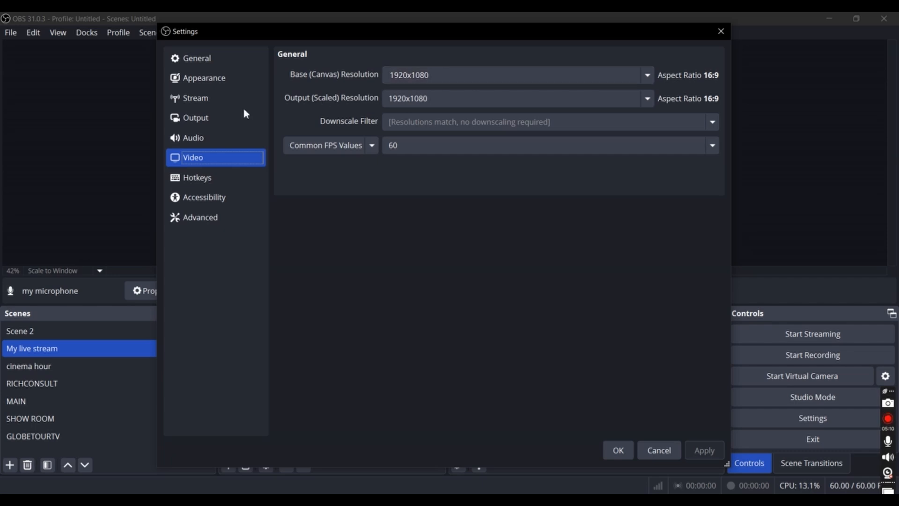
{"action": "left_click", "coordinate": [220, 121]}
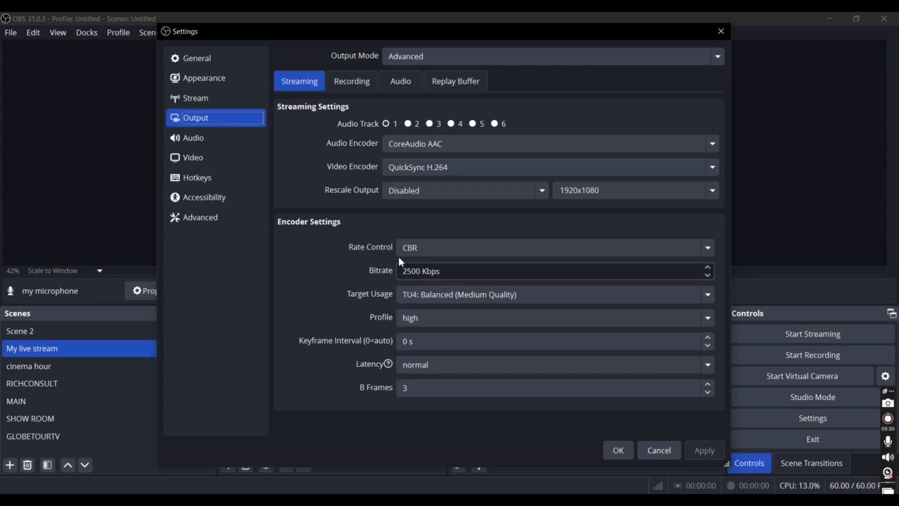
{"action": "left_click", "coordinate": [356, 85]}
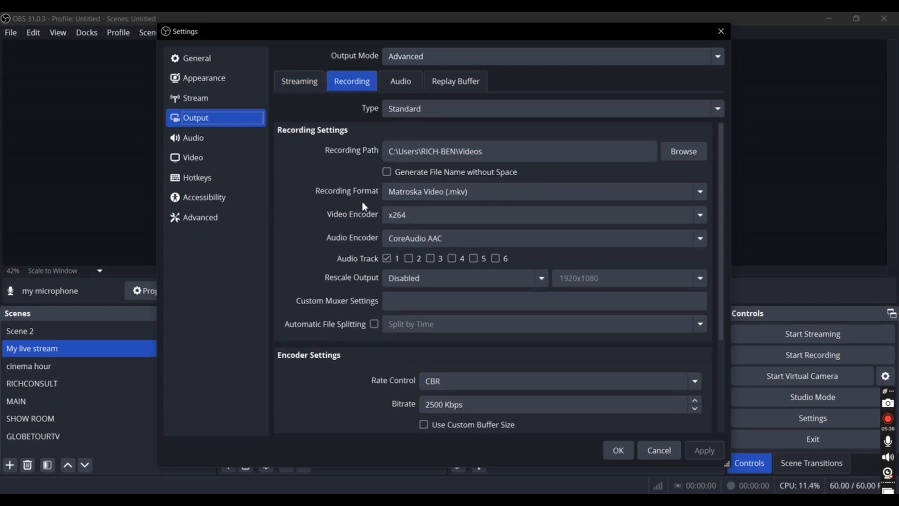
{"action": "left_click", "coordinate": [703, 193]}
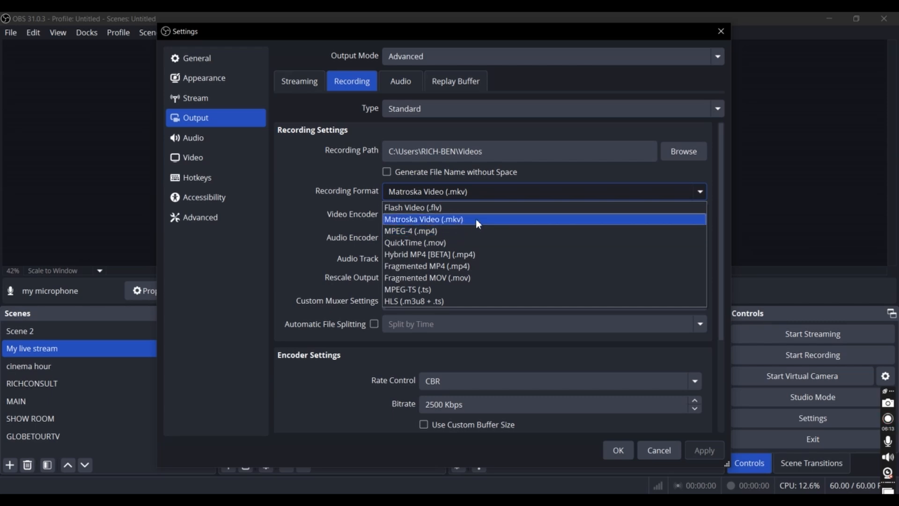
{"action": "left_click", "coordinate": [702, 196]}
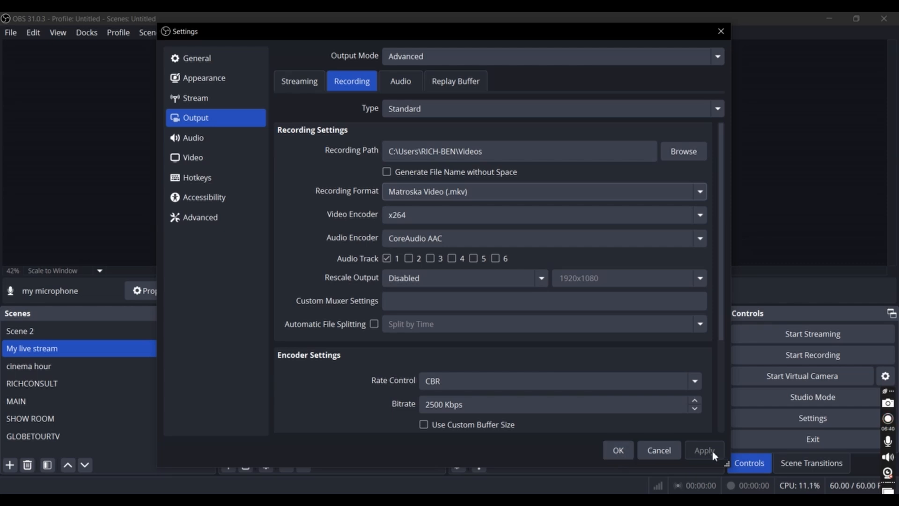
{"action": "left_click", "coordinate": [618, 450]}
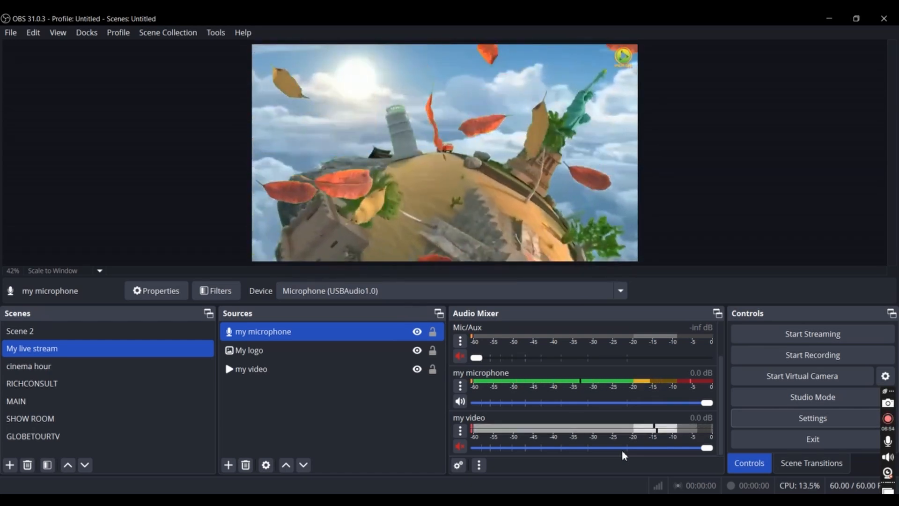
- Make a short test recording of the My live stream scene and stop it
{"action": "left_click", "coordinate": [822, 359]}
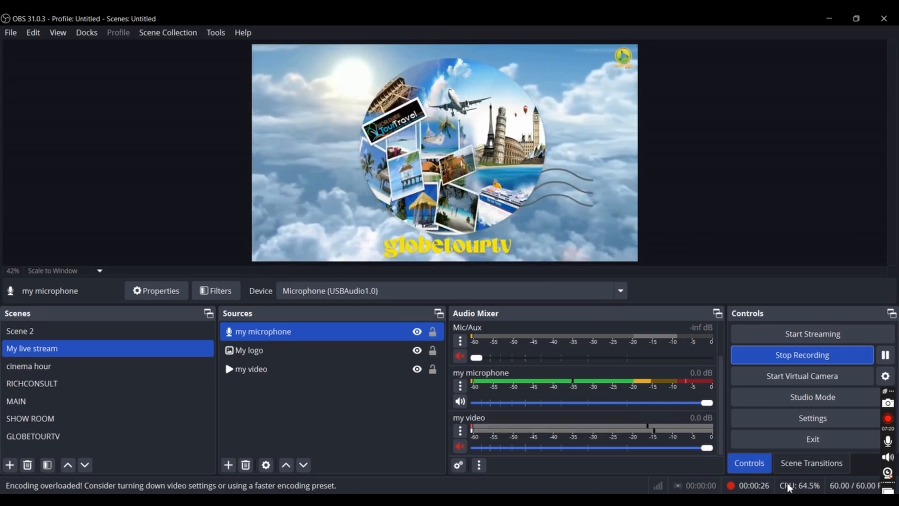
{"action": "left_click", "coordinate": [787, 361]}
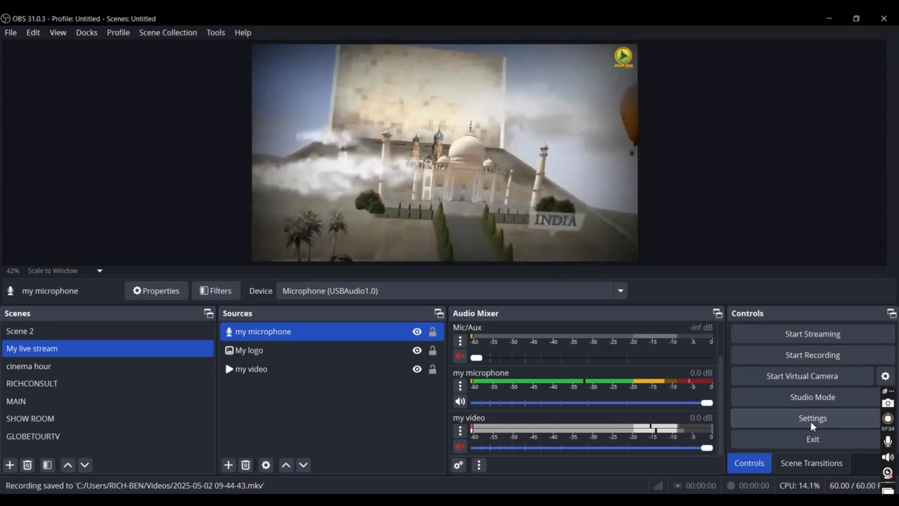
- Examine the stream destination settings and browse the full list of streaming services, keeping the configured service
{"action": "left_click", "coordinate": [812, 422]}
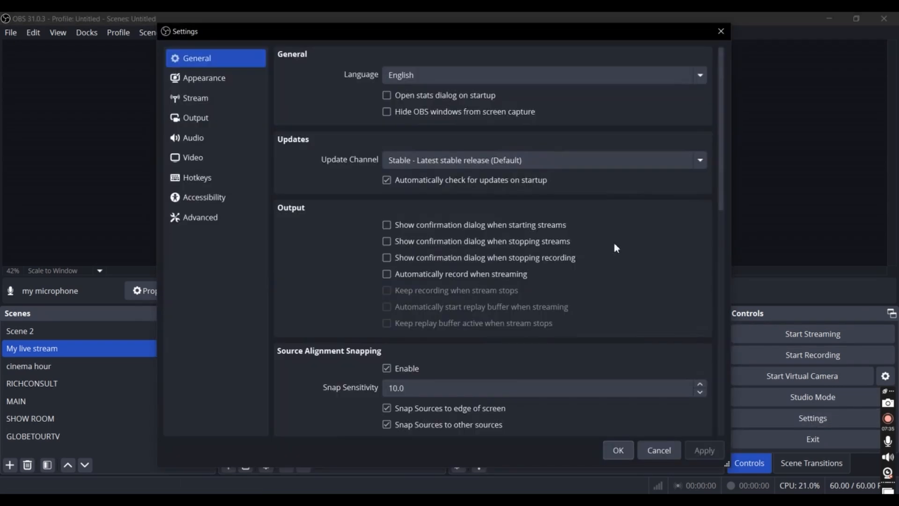
{"action": "left_click", "coordinate": [241, 108]}
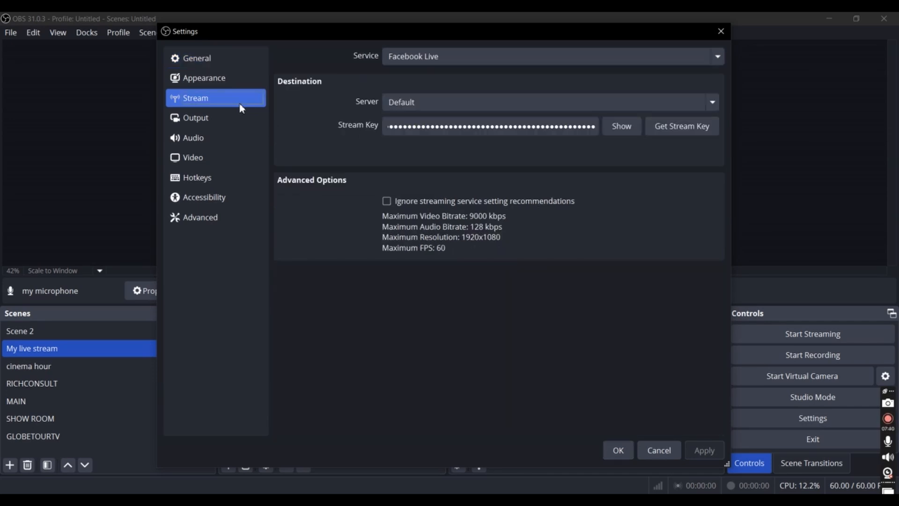
{"action": "left_click", "coordinate": [721, 58]}
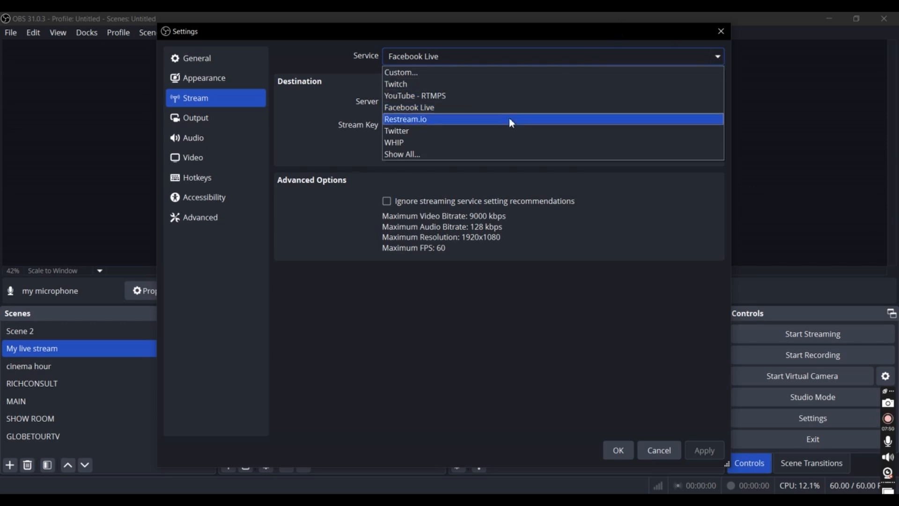
{"action": "left_click", "coordinate": [477, 154]}
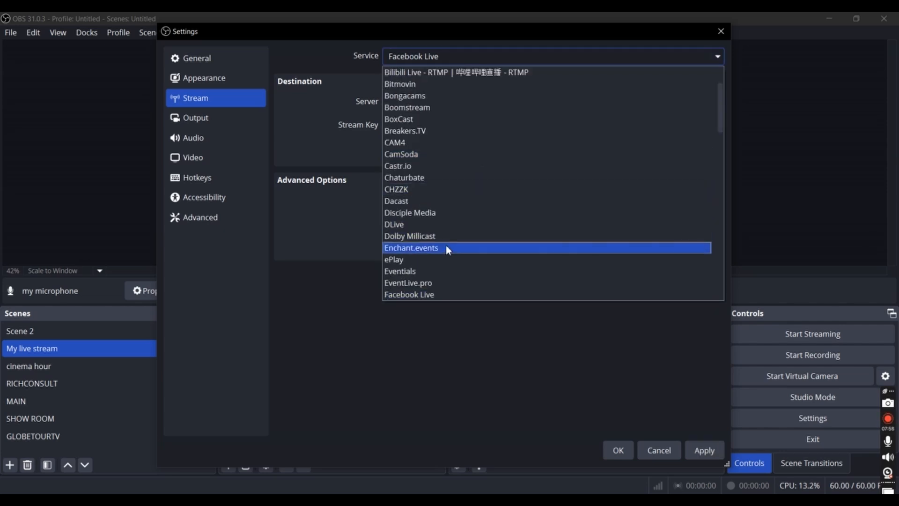
{"action": "scroll", "coordinate": [446, 248], "scroll_direction": "down", "scroll_amount": 3}
{"action": "scroll", "coordinate": [448, 249], "scroll_direction": "down", "scroll_amount": 2}
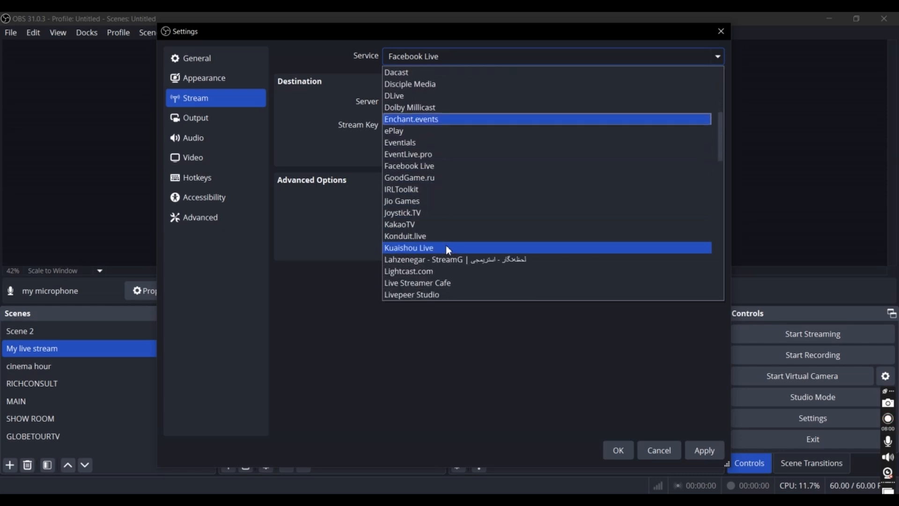
{"action": "scroll", "coordinate": [448, 250], "scroll_direction": "down", "scroll_amount": 15}
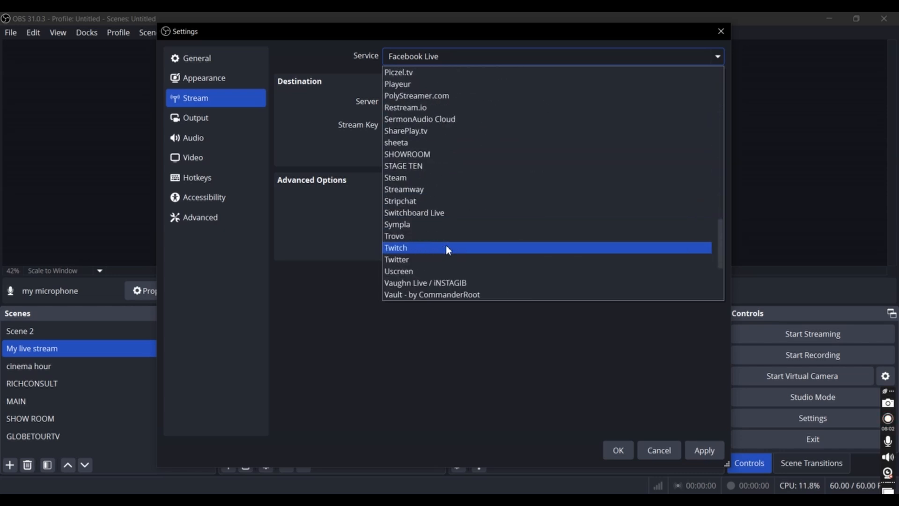
{"action": "scroll", "coordinate": [449, 251], "scroll_direction": "down", "scroll_amount": 1}
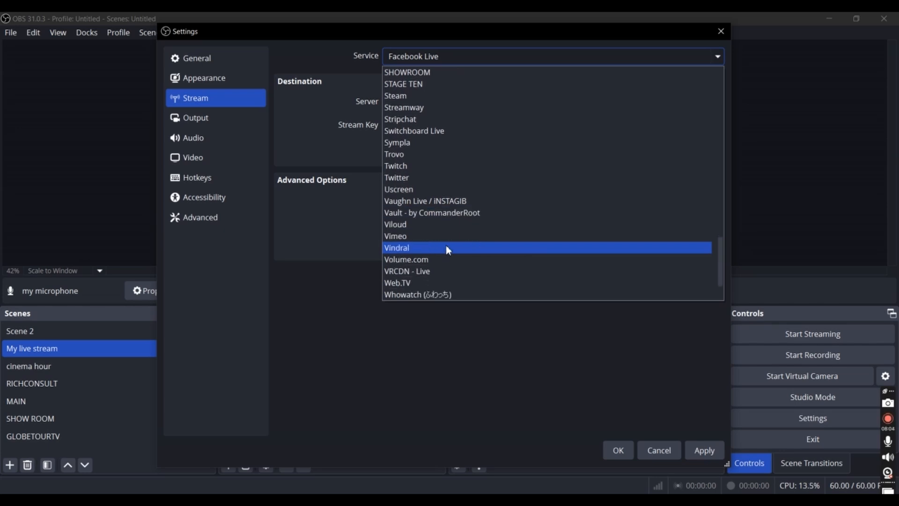
{"action": "scroll", "coordinate": [448, 250], "scroll_direction": "down", "scroll_amount": 2}
{"action": "scroll", "coordinate": [447, 250], "scroll_direction": "up", "scroll_amount": 20}
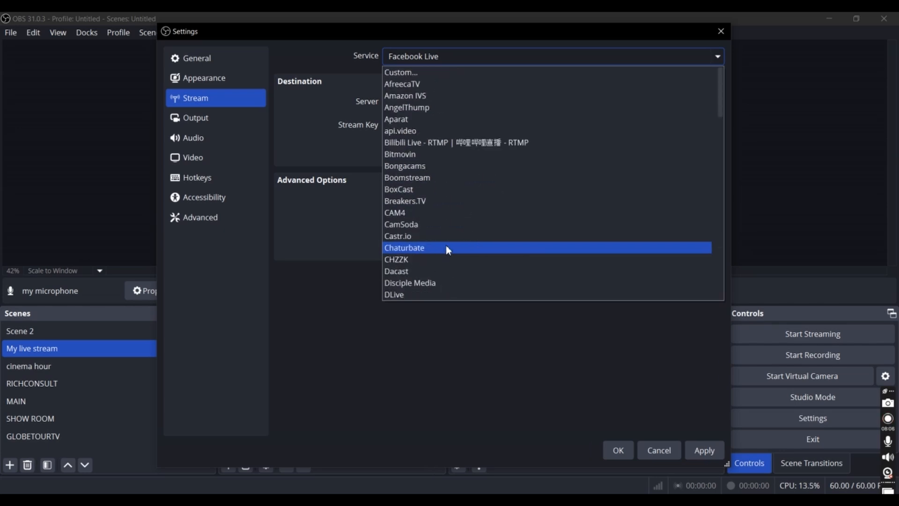
{"action": "left_click", "coordinate": [717, 58]}
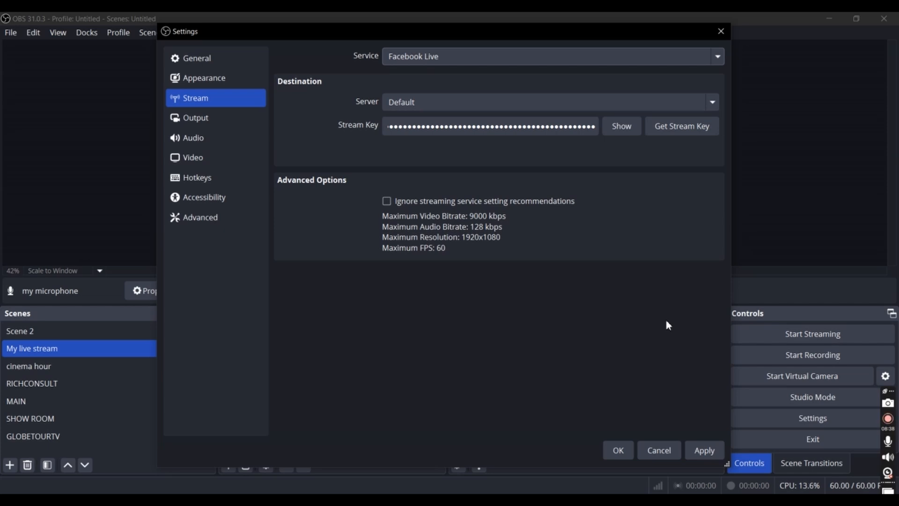
{"action": "left_click", "coordinate": [679, 450]}
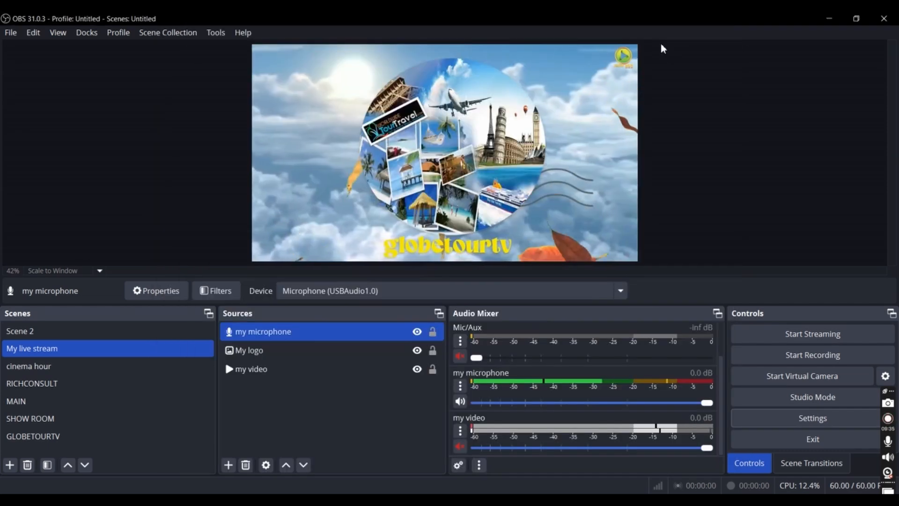